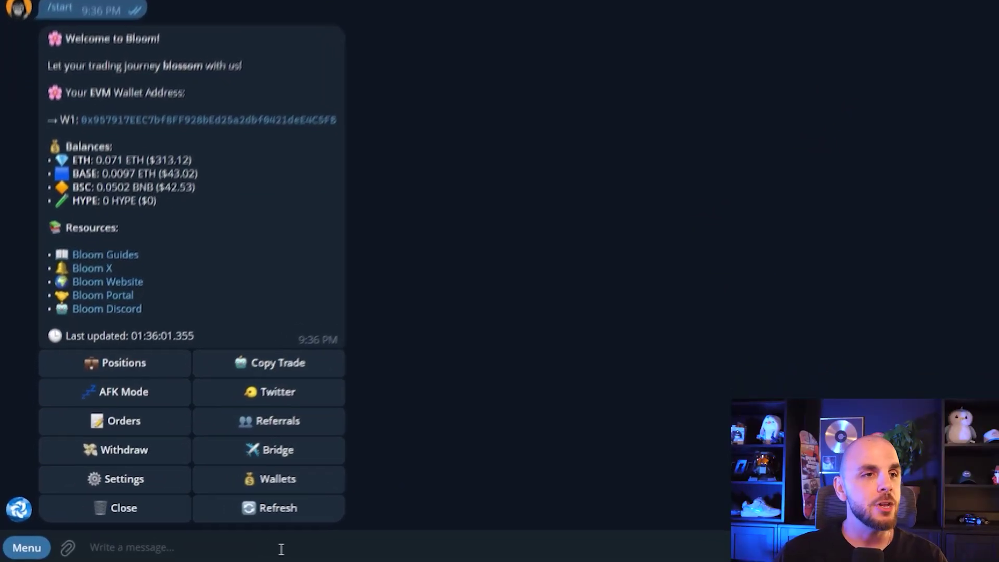
# Send /start to the Bloom bot to get a fresh welcome menu.
pyautogui.write('/start')
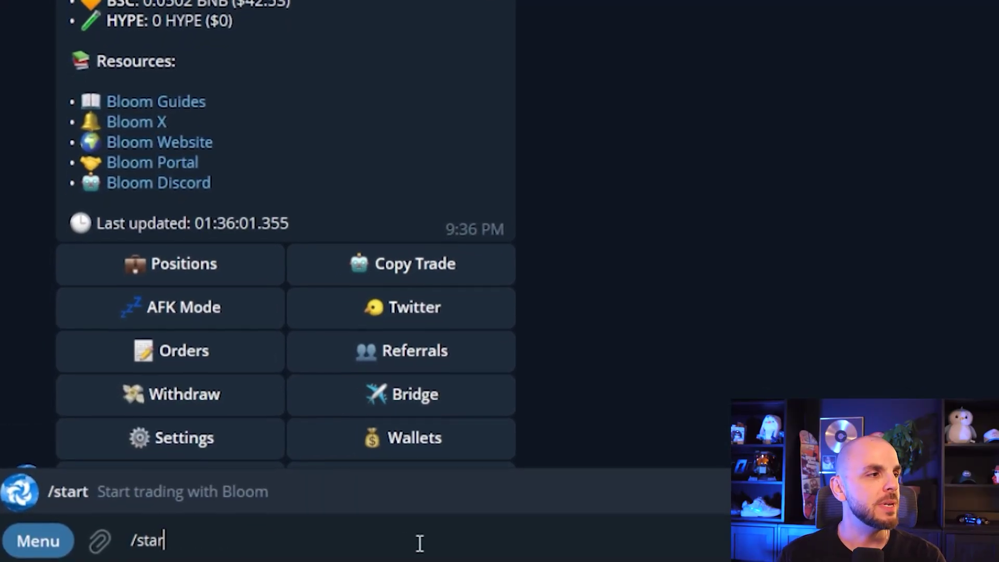
pyautogui.press('Return')
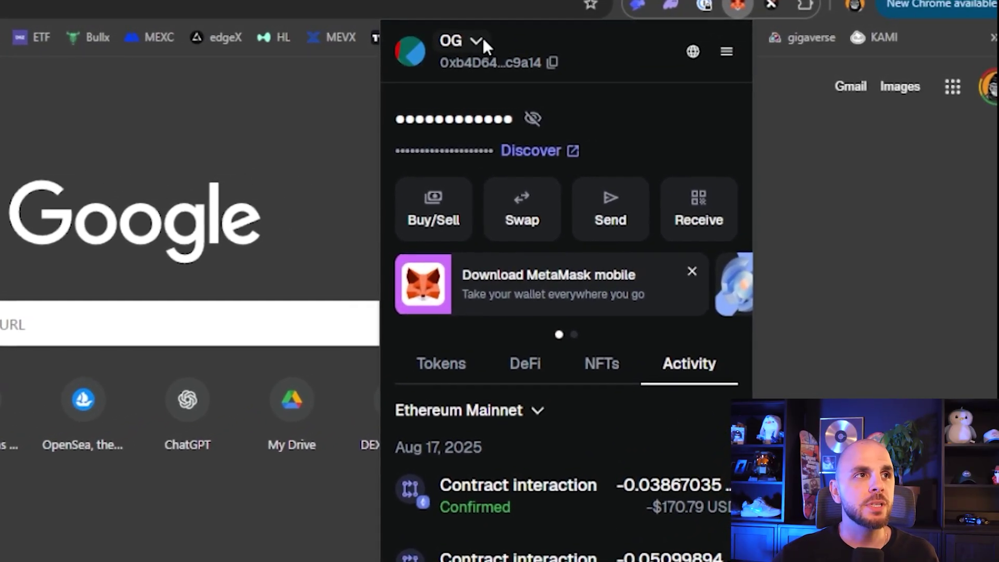
# From the OG account menu, choose Add account or wallet, then Private Key import.
pyautogui.click(481, 42)
pyautogui.click(546, 529)
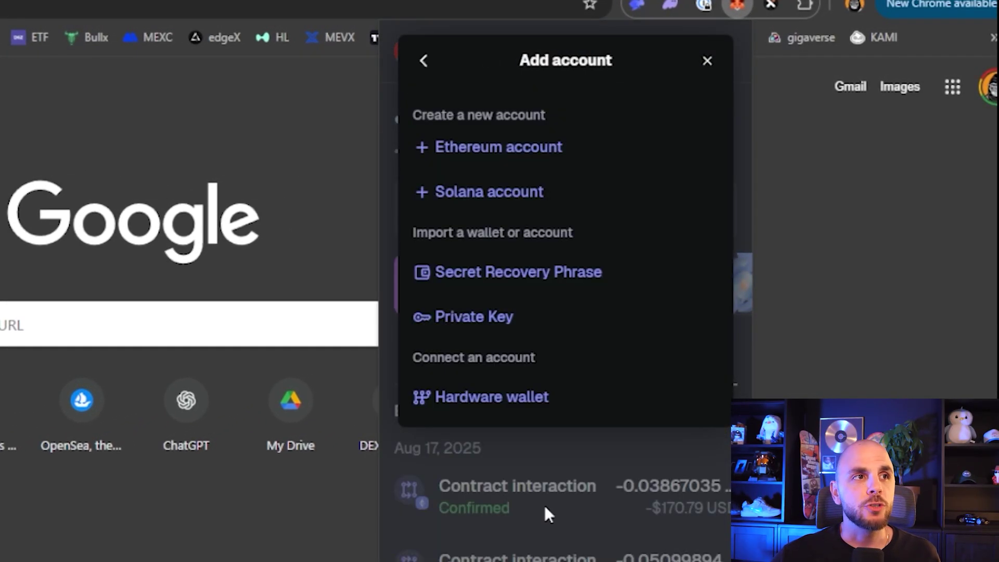
pyautogui.click(482, 310)
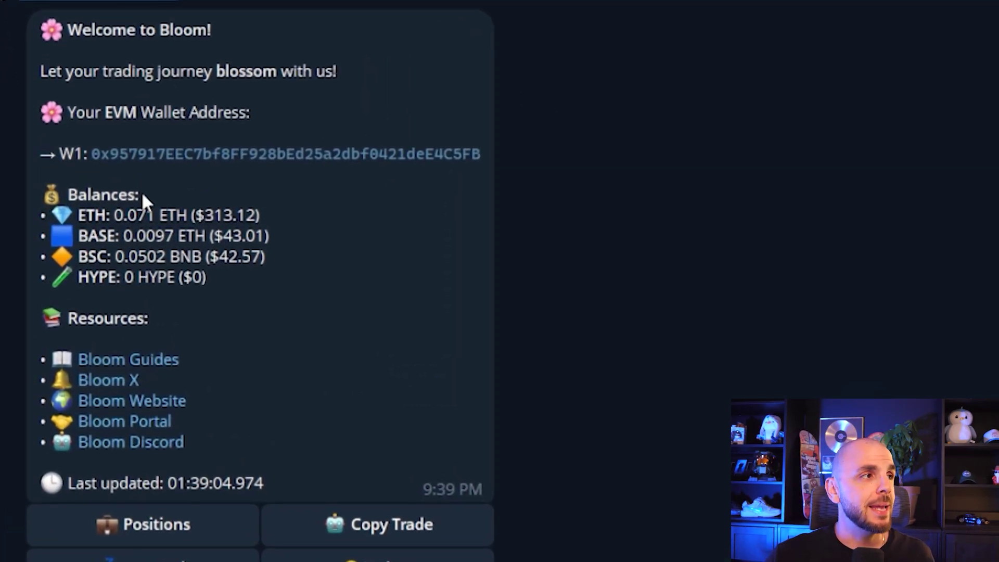
# Heart the welcome message, send /wa, choose Import Wallet, and copy the W1 wallet address.
pyautogui.doubleClick(228, 190)
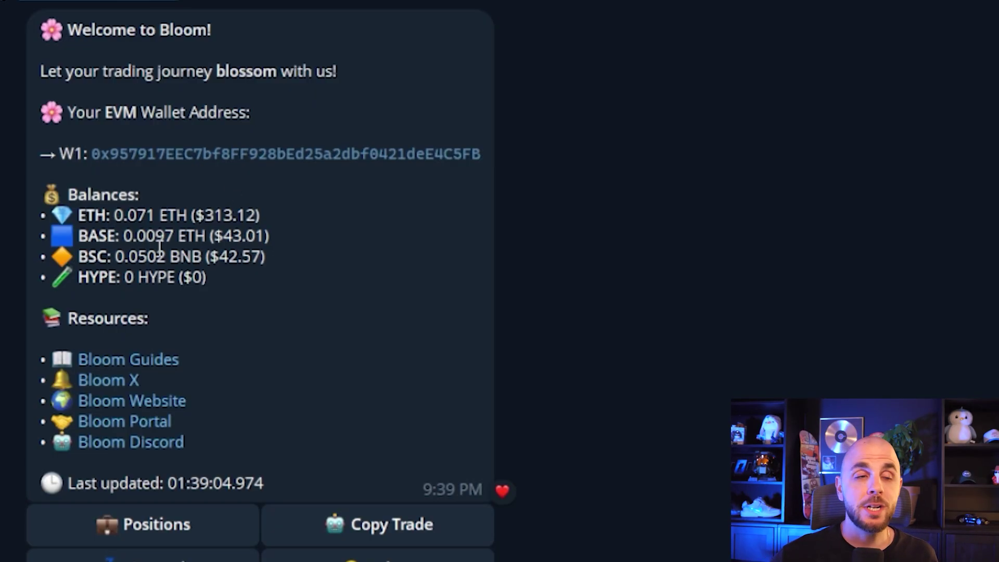
pyautogui.click(336, 166)
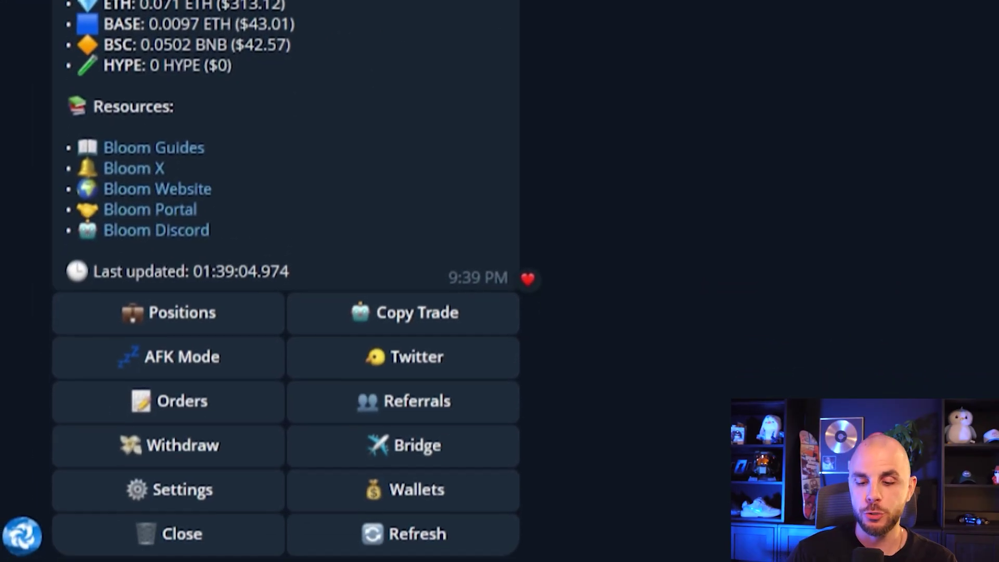
pyautogui.write('/wa')
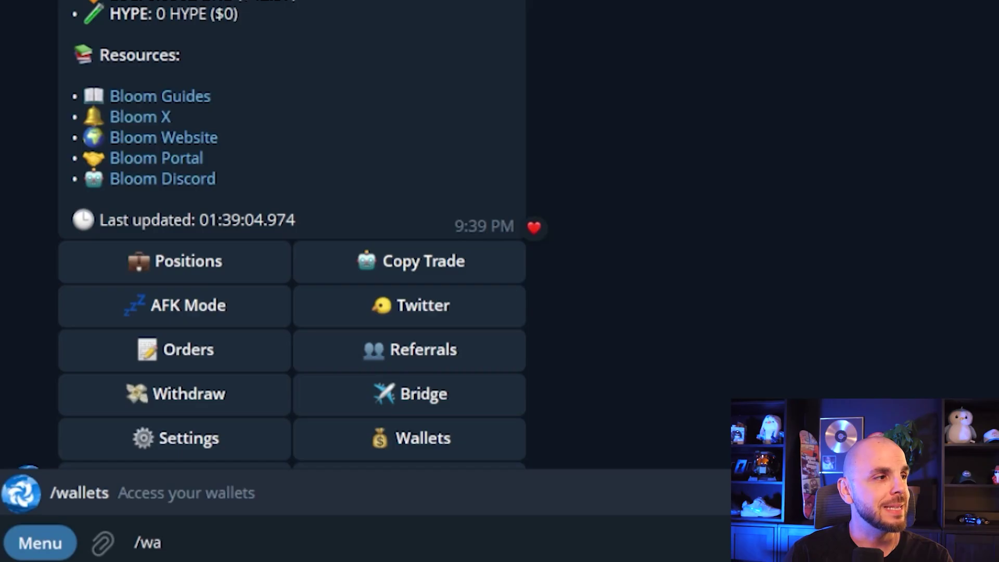
pyautogui.press('Return')
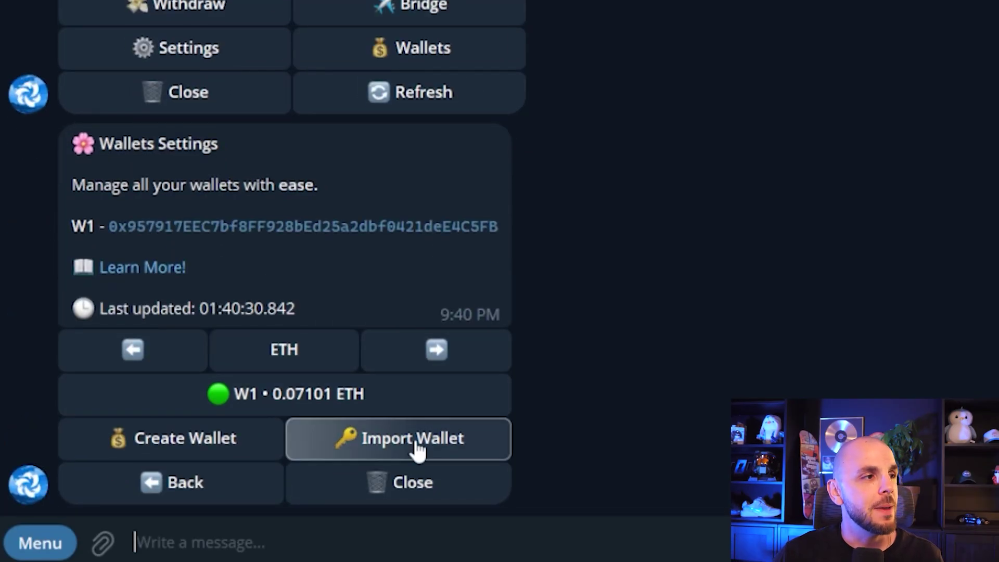
pyautogui.click(418, 451)
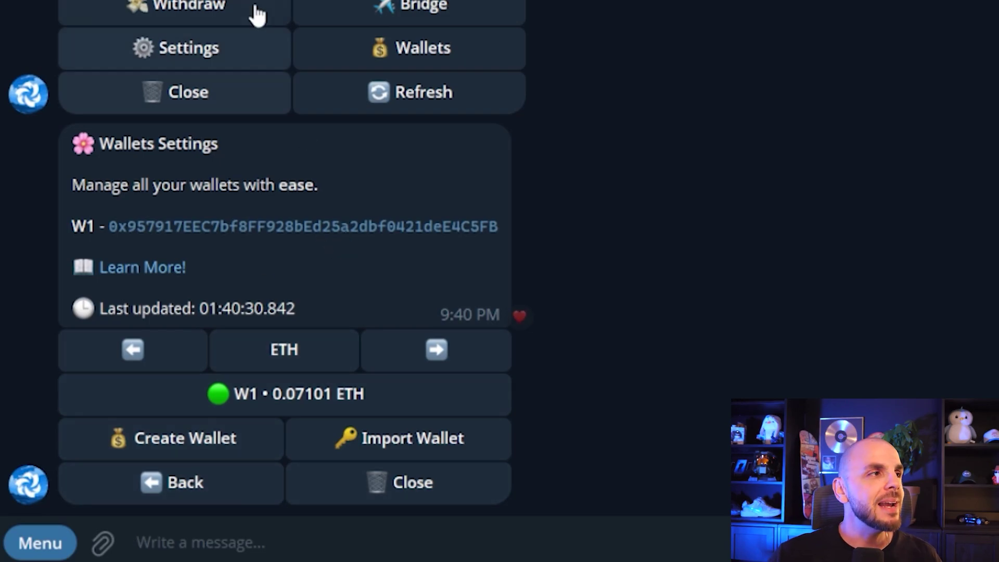
pyautogui.click(390, 229)
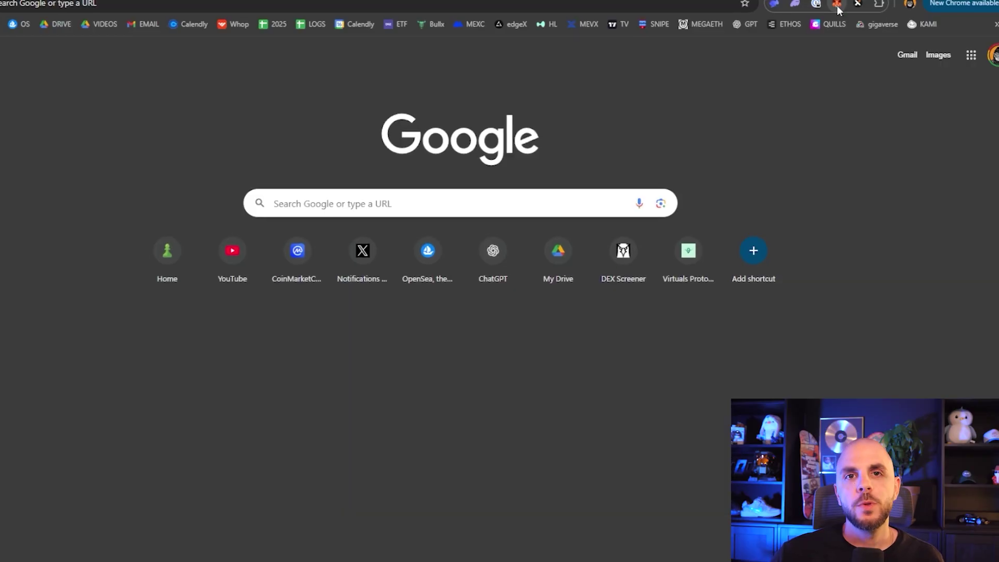
pyautogui.click(830, 5)
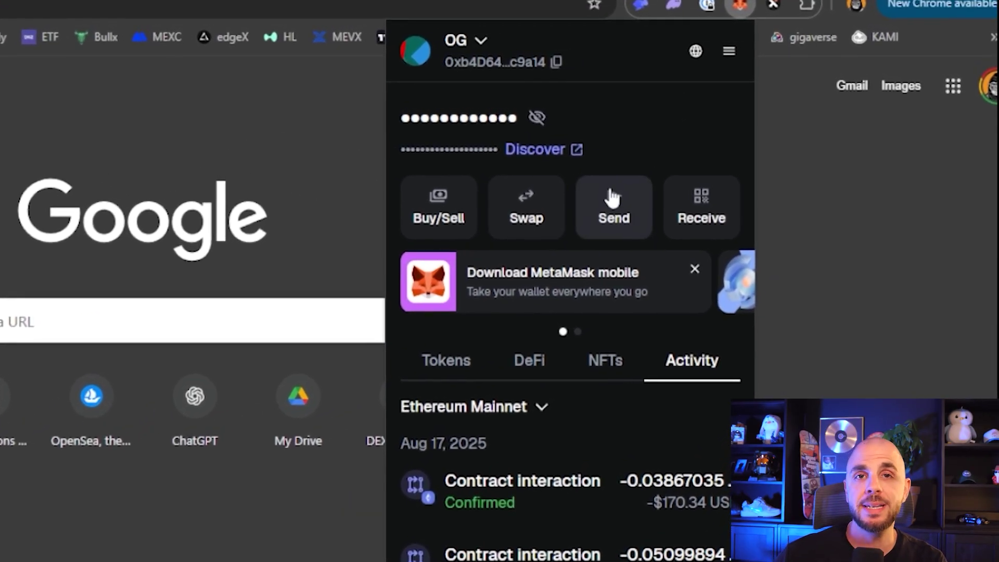
# Send 0.1 ETH from the OG account to the pasted Bloom wallet address and confirm.
pyautogui.click(622, 213)
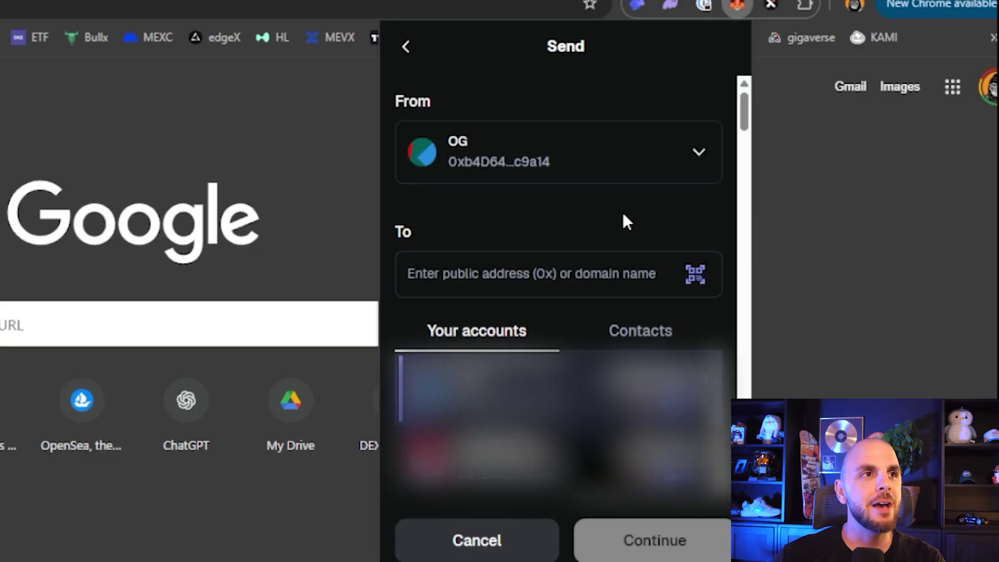
pyautogui.click(558, 272)
pyautogui.hotkey('ctrl', 'v')
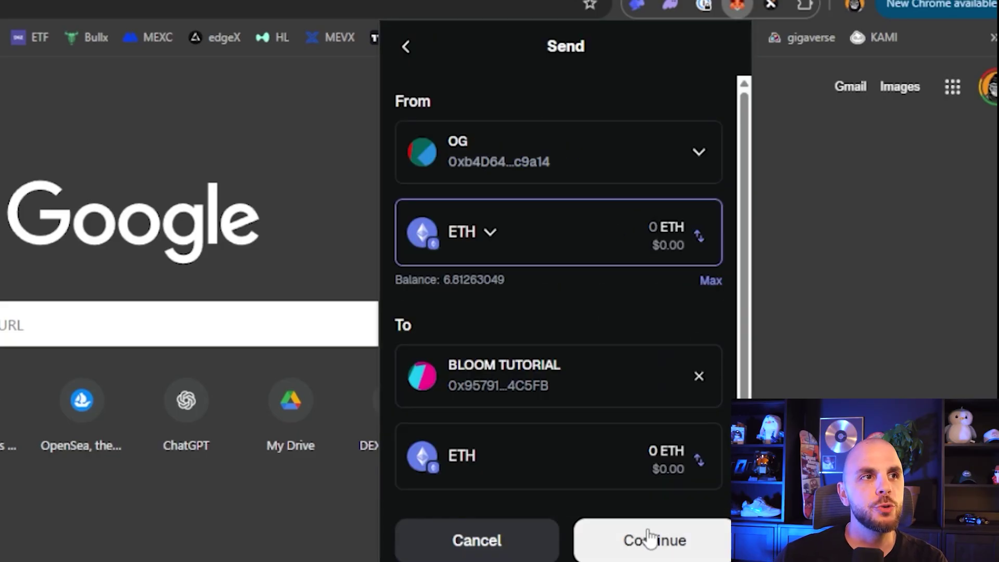
pyautogui.write('.1')
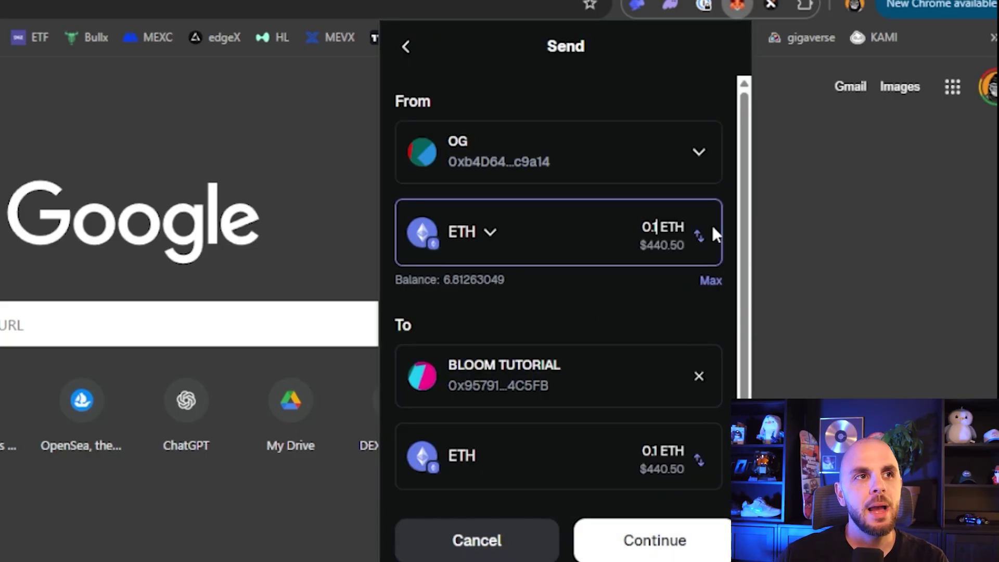
pyautogui.click(656, 541)
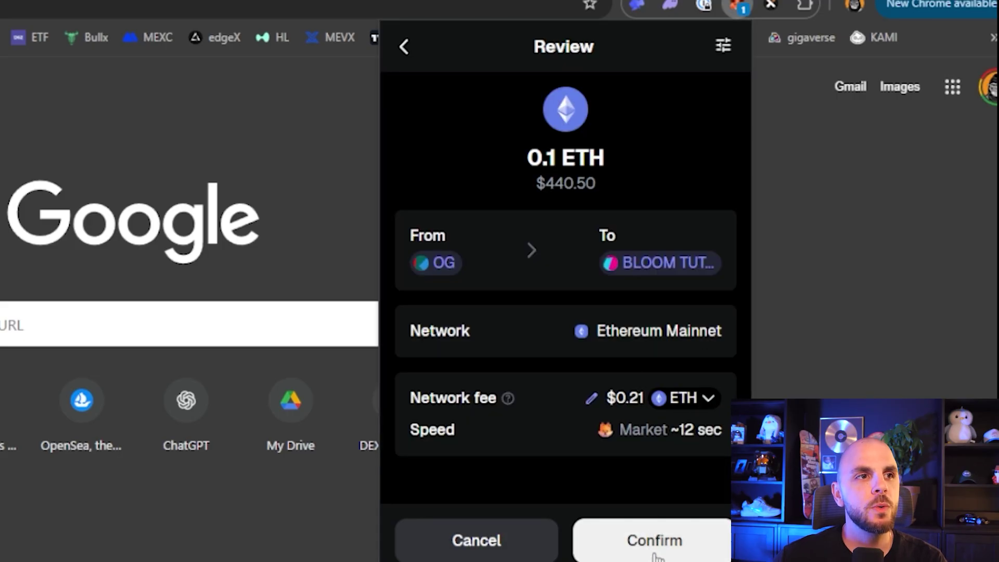
pyautogui.click(665, 552)
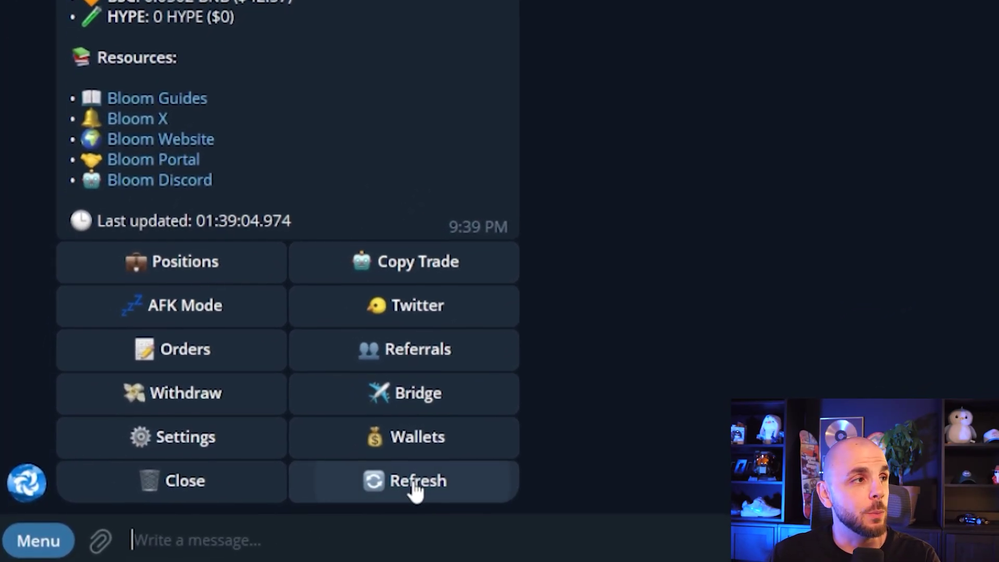
# Refresh the Bloom main menu and highlight the updated 0.171 ETH balance line.
pyautogui.click(417, 484)
pyautogui.moveTo(145, 205); pyautogui.dragTo(250, 212)
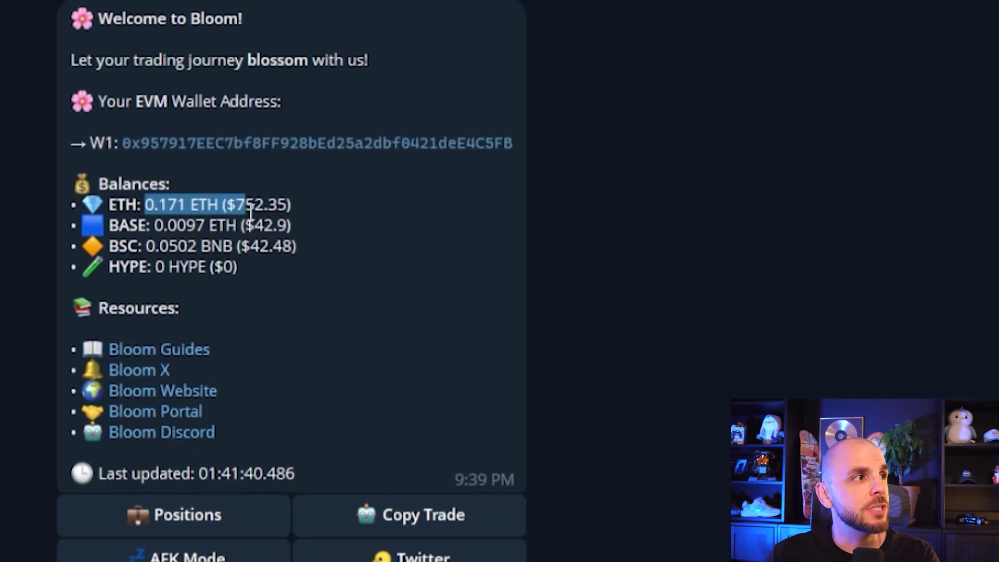
pyautogui.click(312, 212)
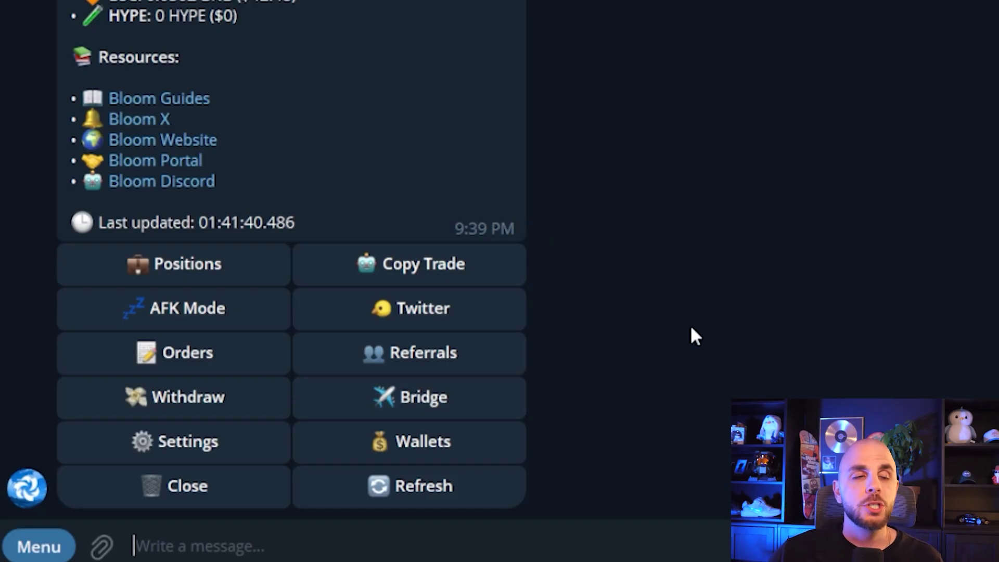
# Open the bridge options, copy the sender address, and select BASE as the receiving chain.
pyautogui.click(439, 411)
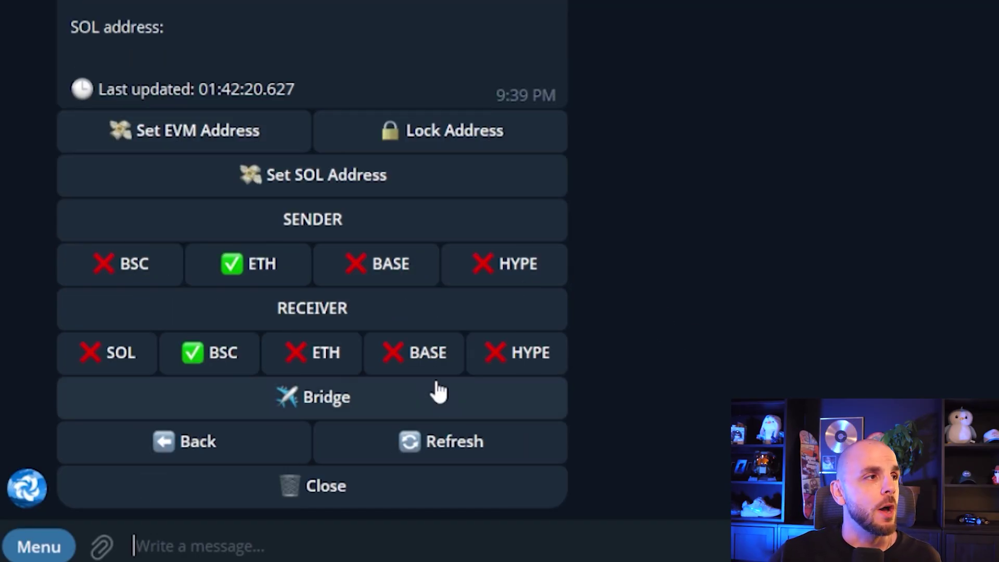
pyautogui.scroll(5, 436, 416)
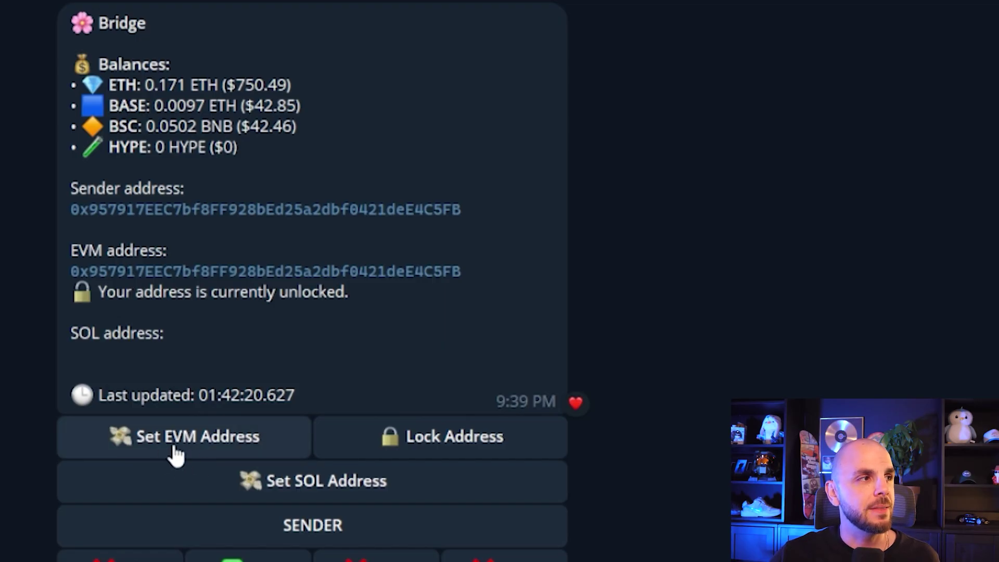
pyautogui.click(405, 210)
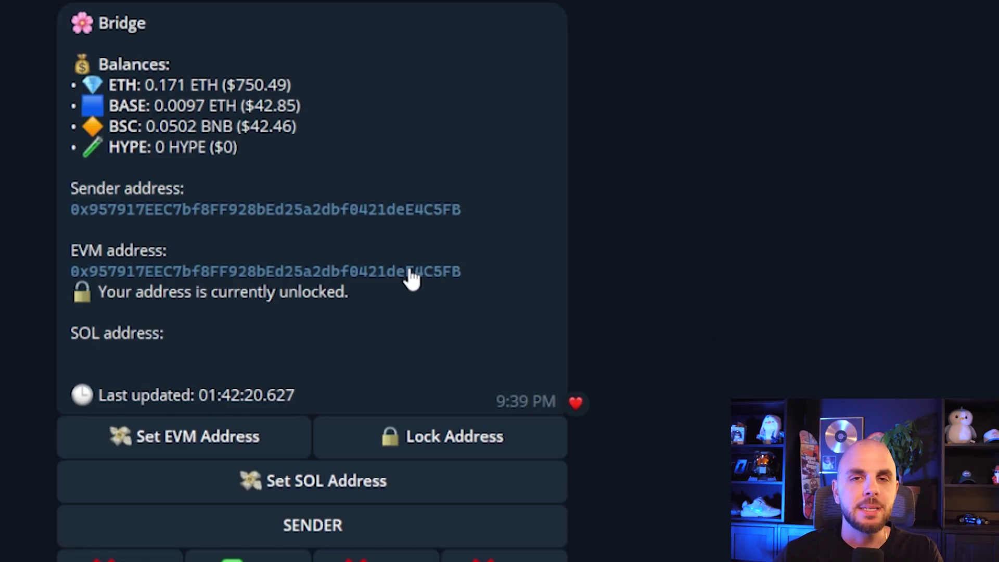
pyautogui.scroll(-6, 411, 279)
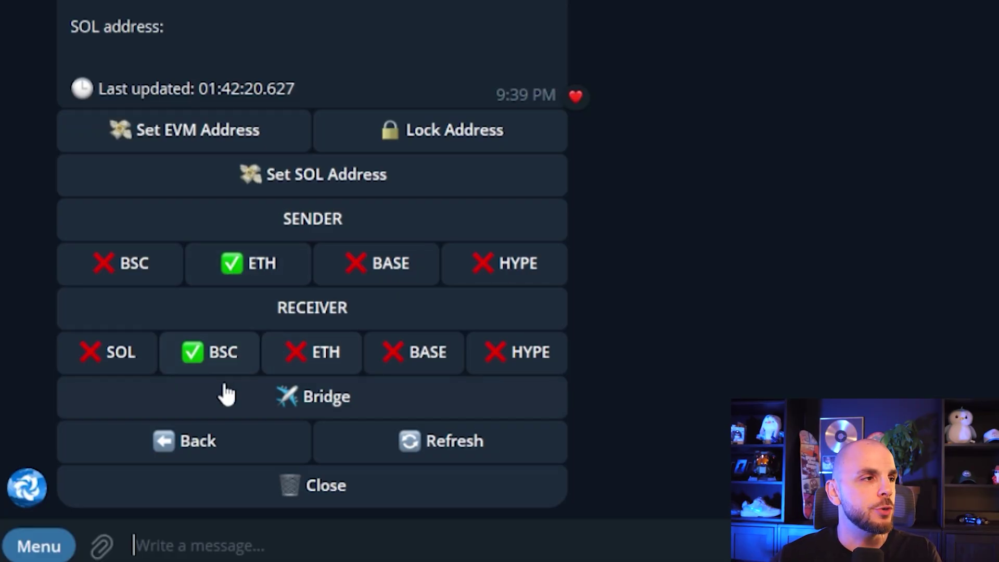
pyautogui.click(421, 360)
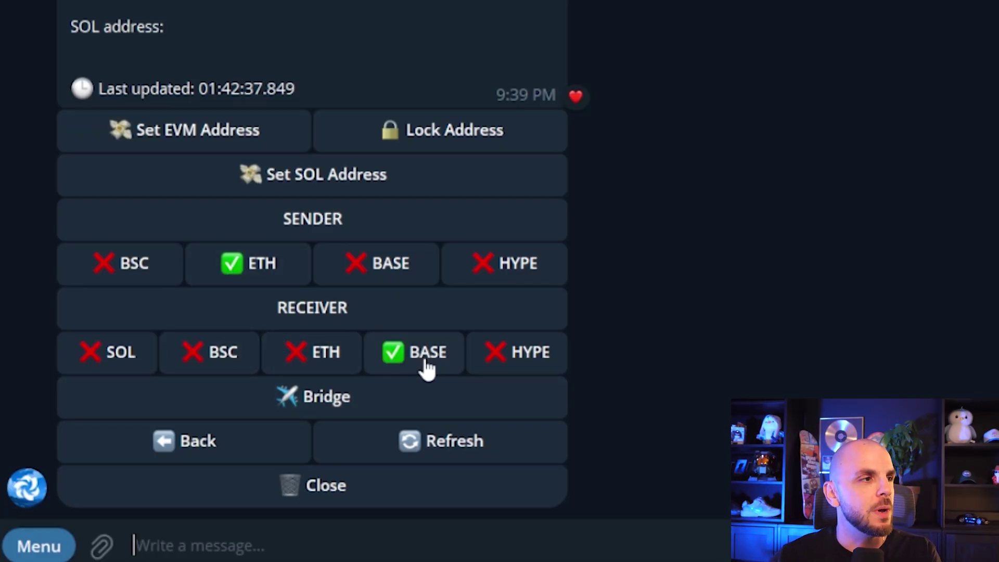
# Start the bridge and submit 0.01 ETH as the amount.
pyautogui.click(315, 400)
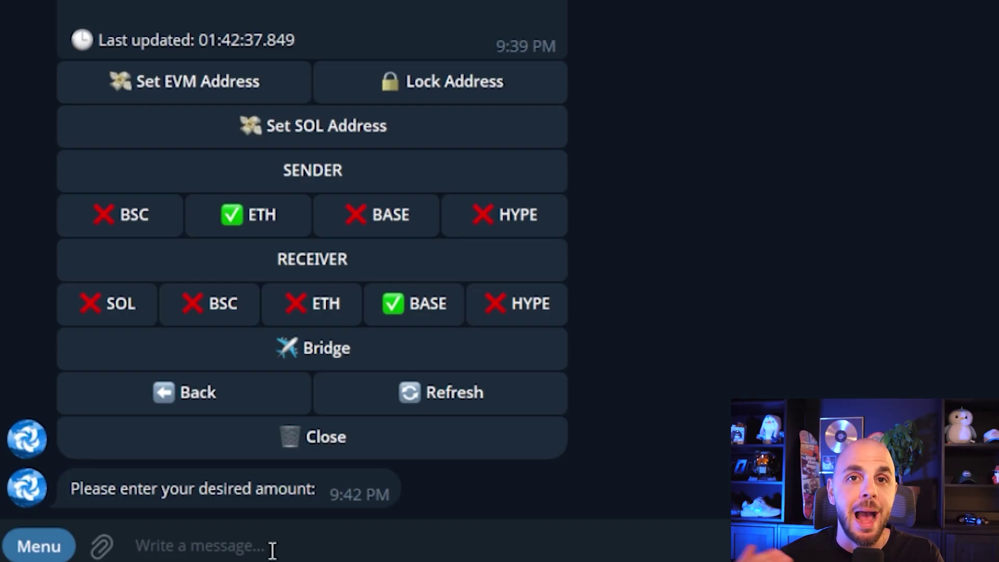
pyautogui.write('0.01')
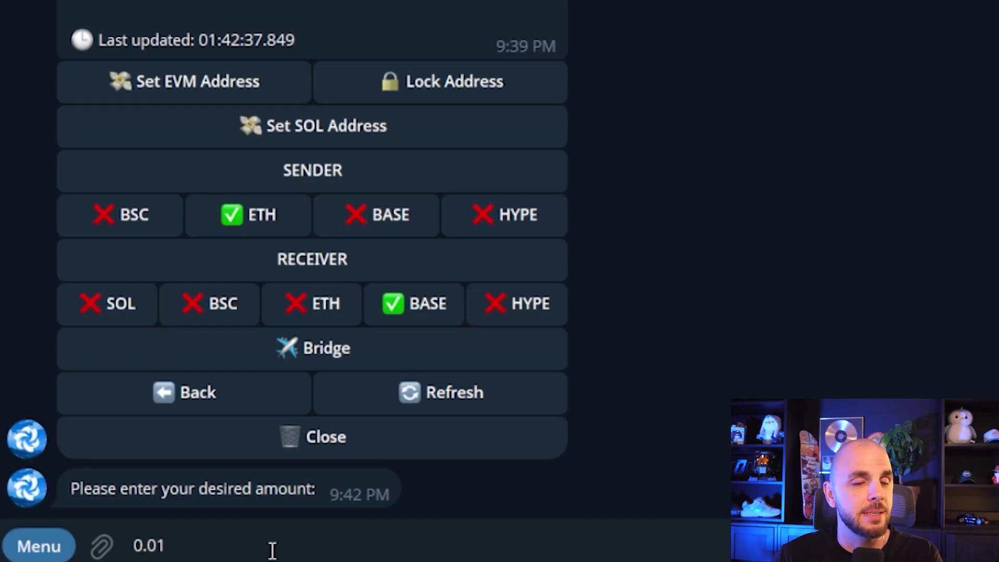
pyautogui.press('Return')
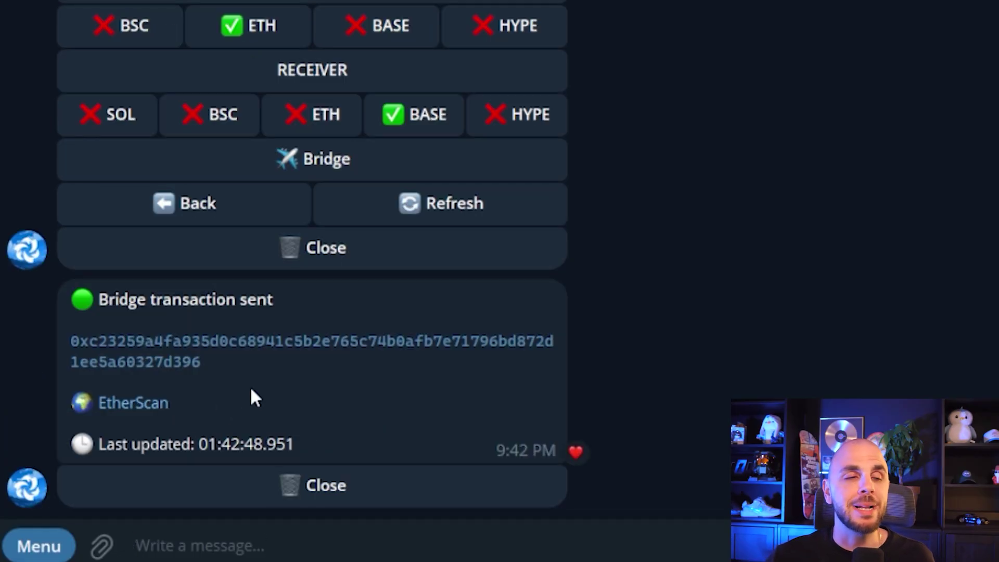
# Close the bridge panel, refresh to show 0.0195 ETH on BASE, and paste the token contract address.
pyautogui.click(285, 487)
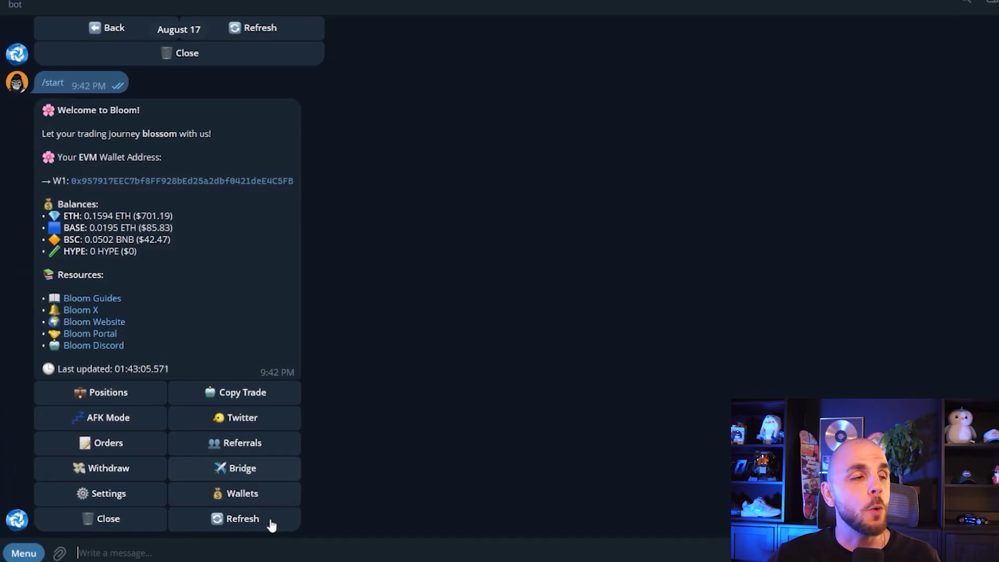
pyautogui.click(272, 551)
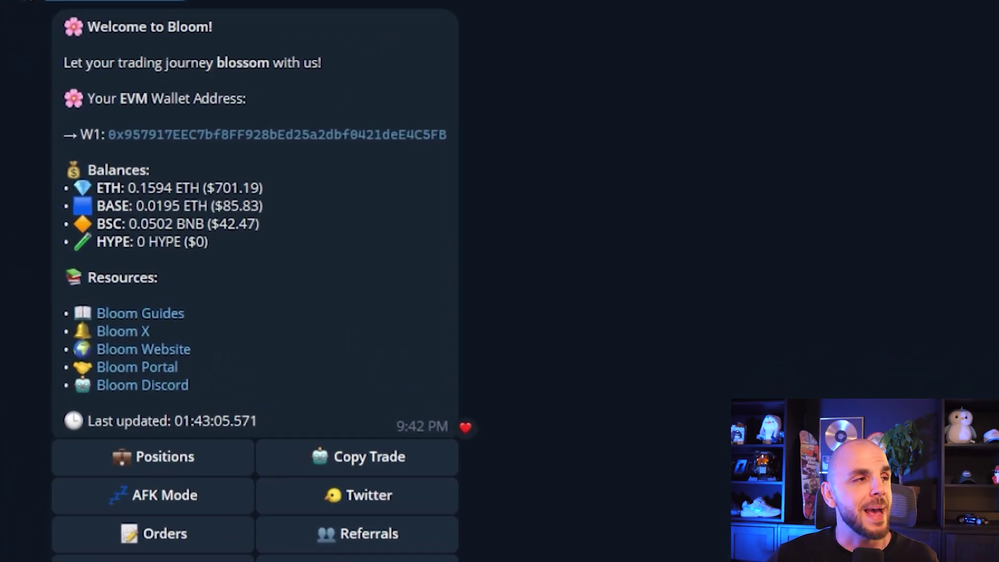
pyautogui.moveTo(97, 203); pyautogui.dragTo(272, 206)
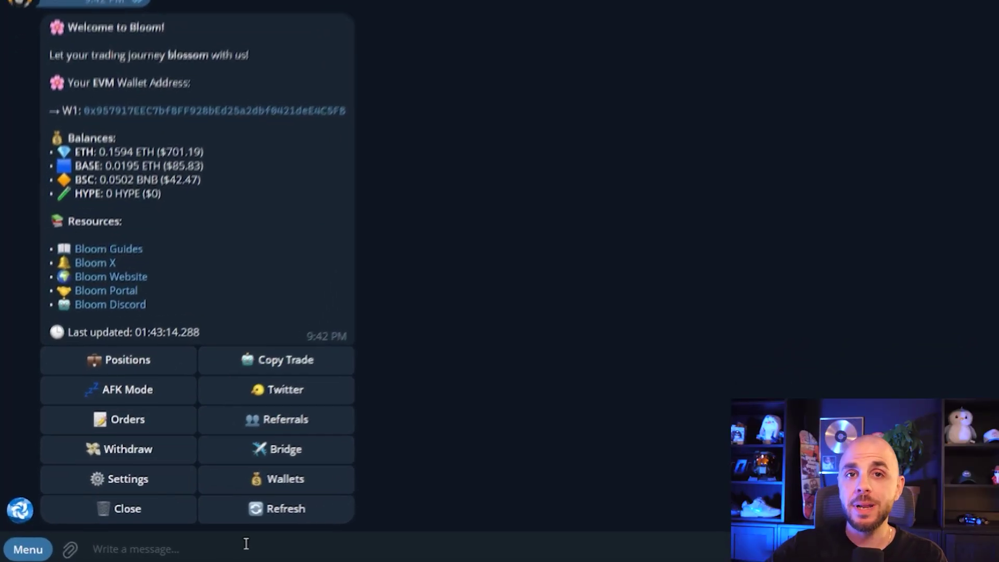
pyautogui.hotkey('ctrl', 'v')
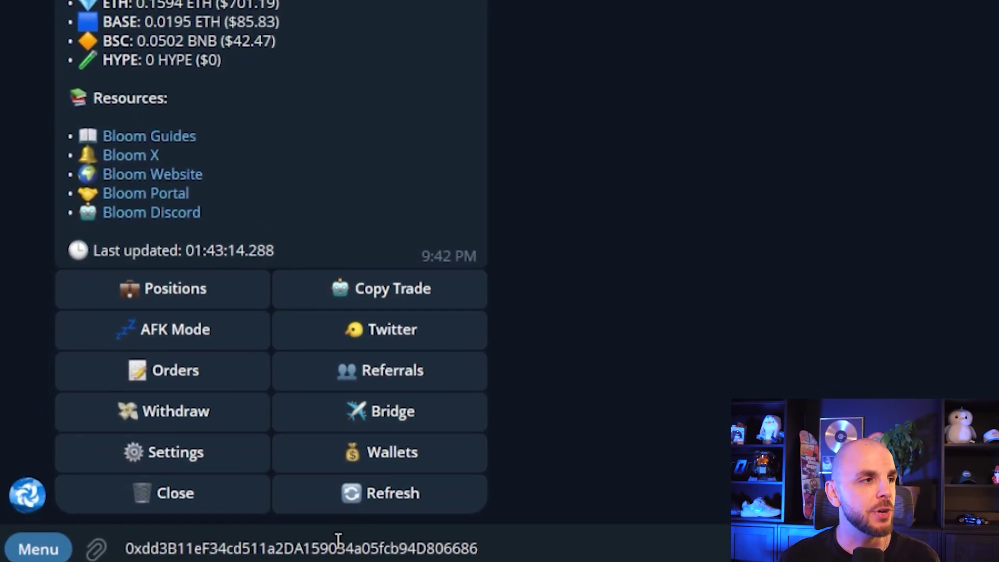
# Send the REKT contract address, then cycle the chain through BASE, HYPE, BSC and back to ETH.
pyautogui.press('Return')
pyautogui.scroll(6, 292, 499)
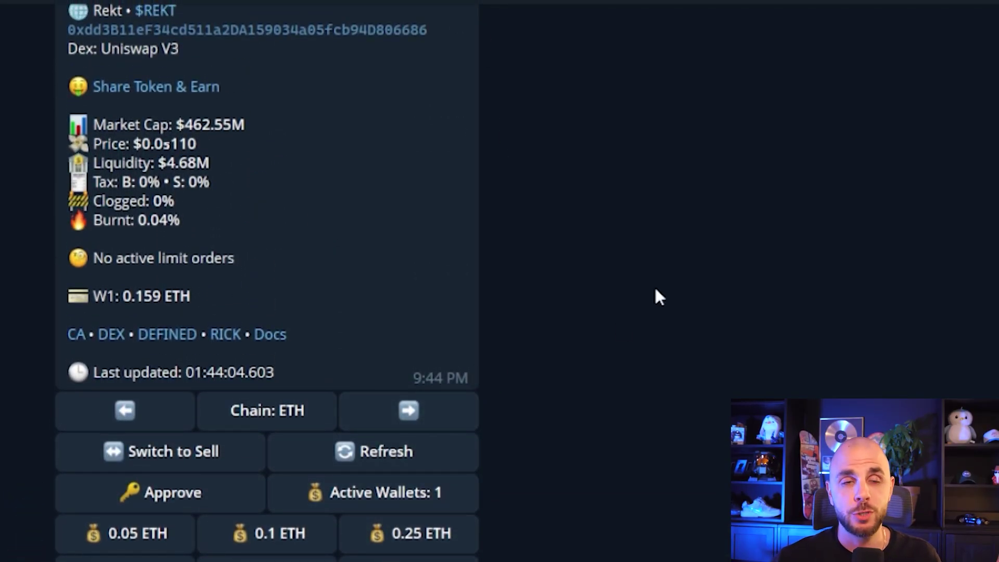
pyautogui.scroll(-5, 476, 312)
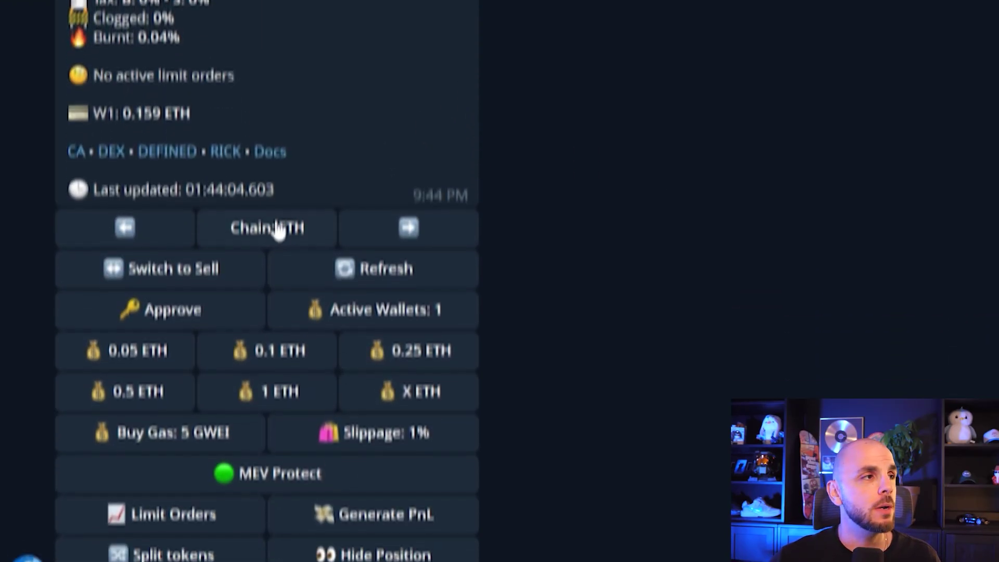
pyautogui.click(402, 148)
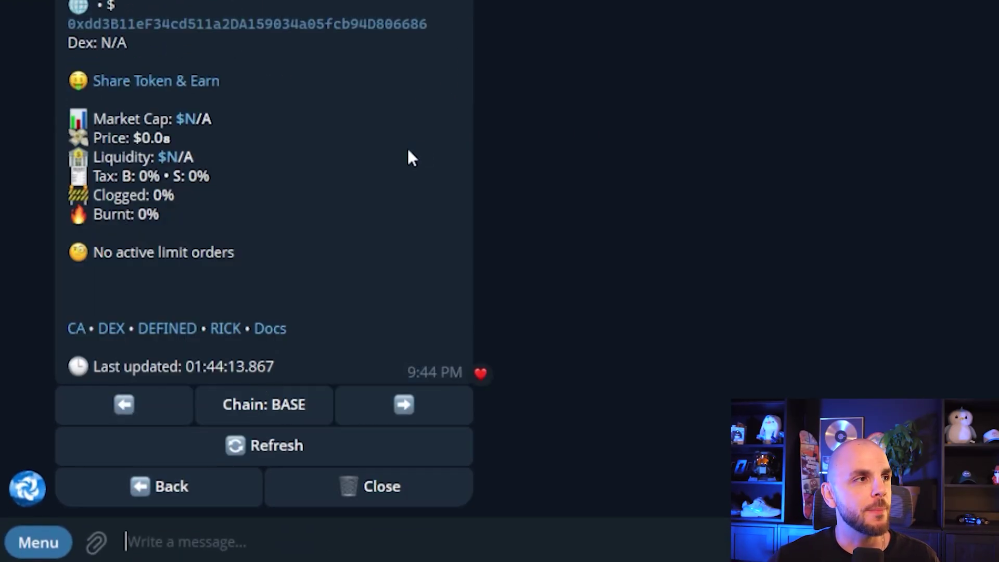
pyautogui.click(403, 416)
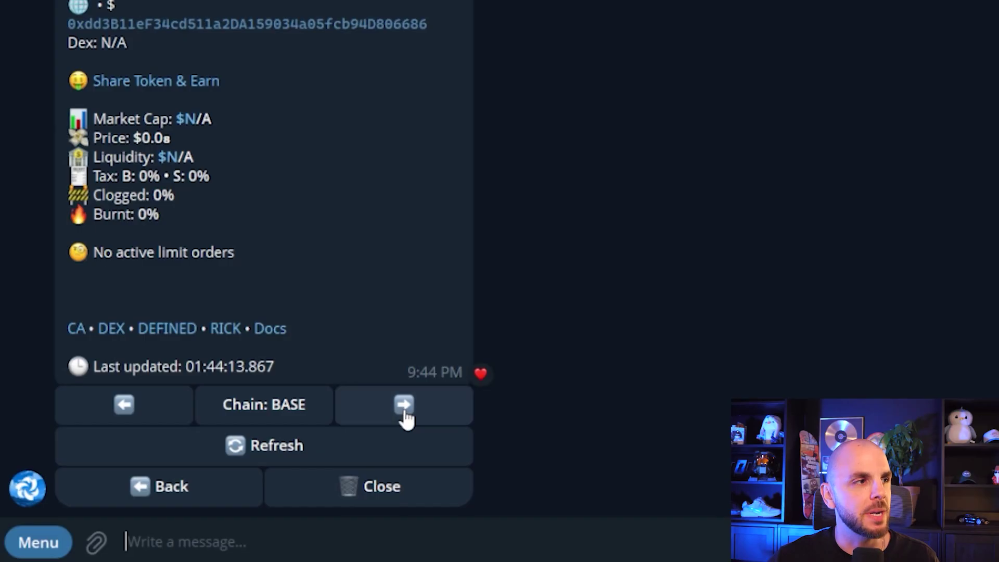
pyautogui.click(409, 407)
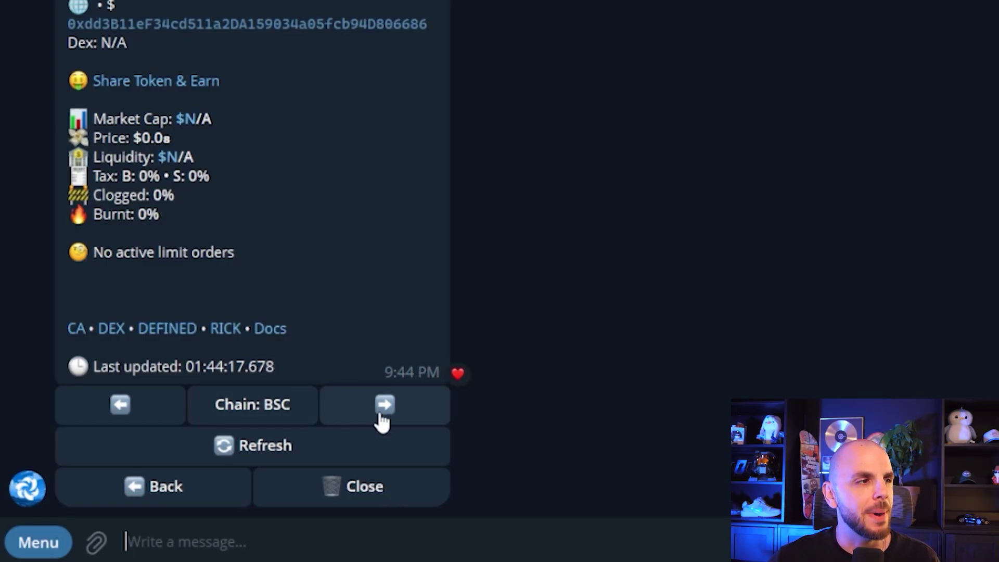
pyautogui.click(400, 411)
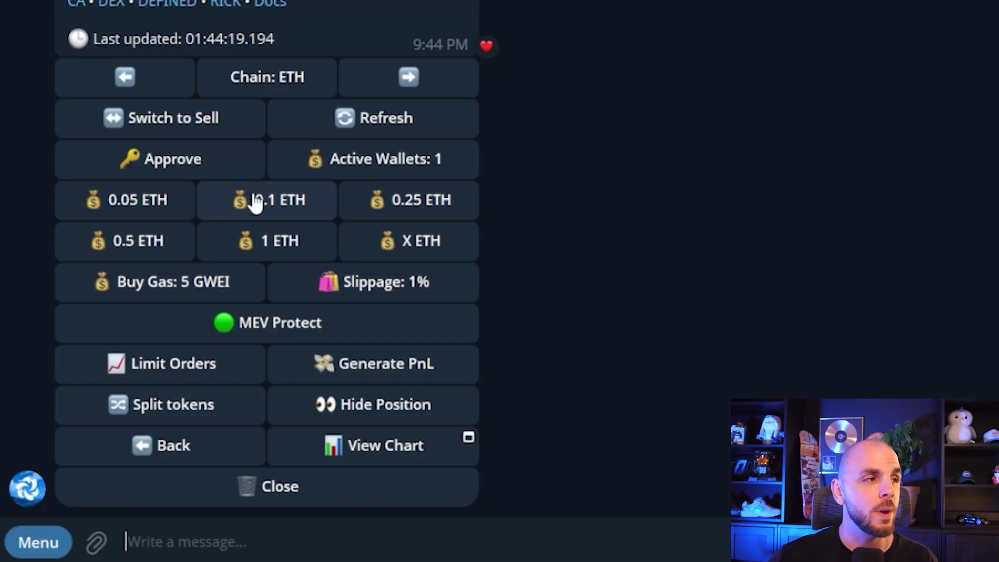
# Through /settings, ETH, Presets, Buy Presets, replace the 1 ETH manual buy preset with 0.75 ETH.
pyautogui.write('/settings')
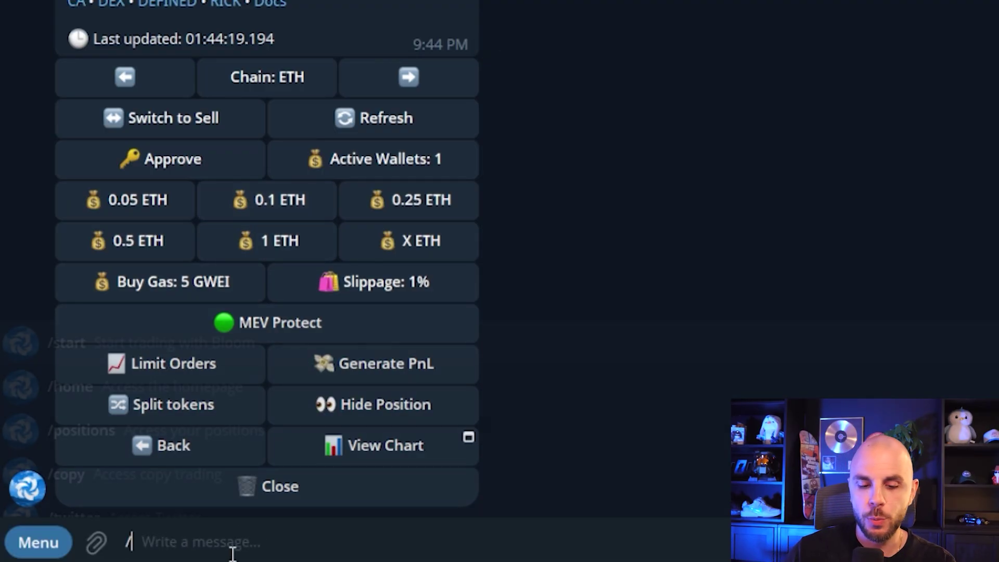
pyautogui.press('Return')
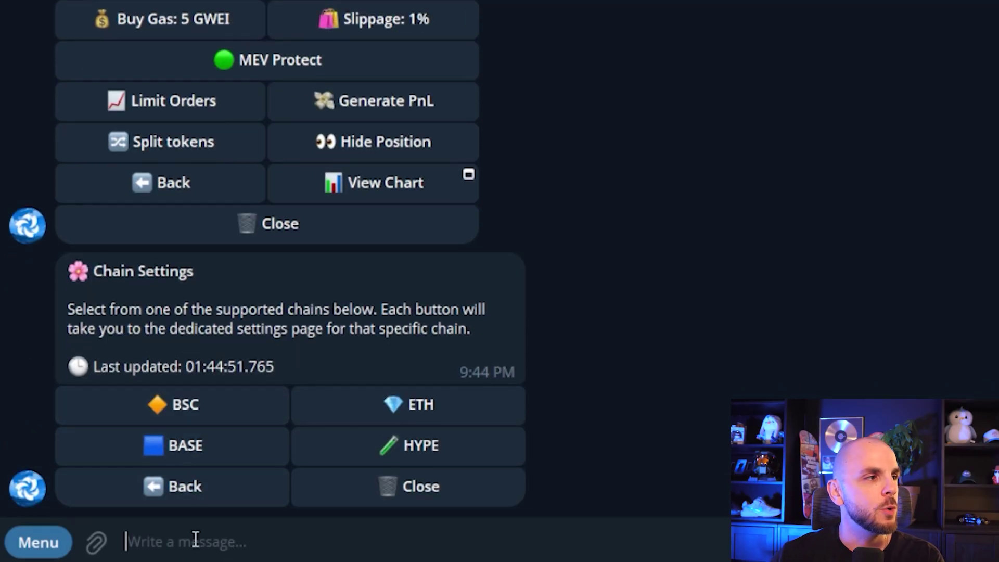
pyautogui.click(435, 425)
pyautogui.click(158, 378)
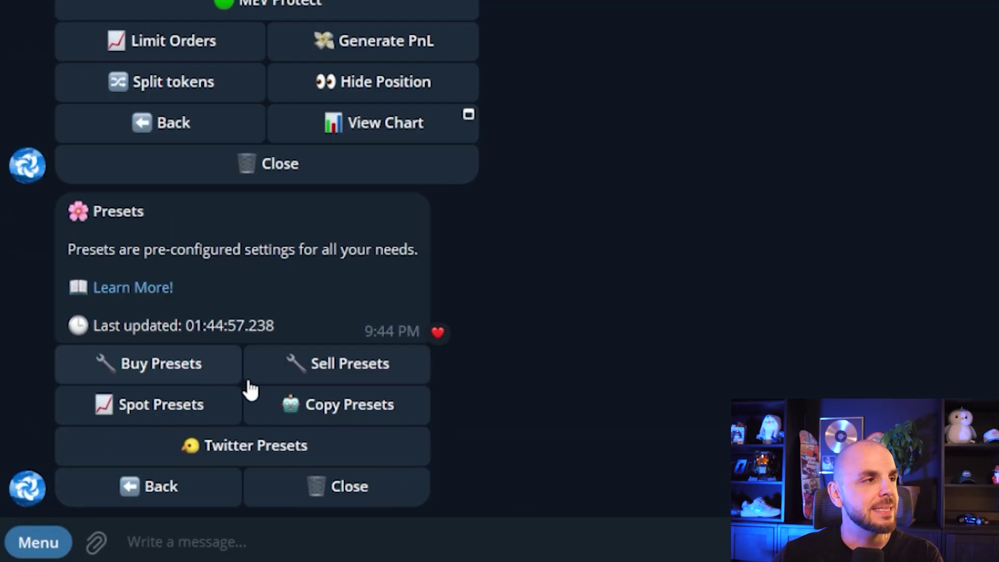
pyautogui.click(149, 374)
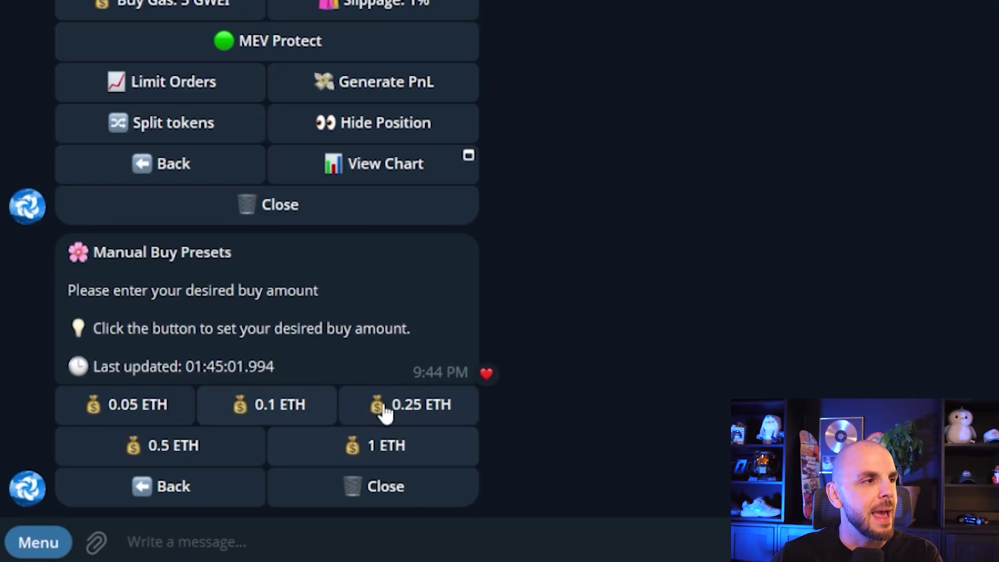
pyautogui.click(370, 447)
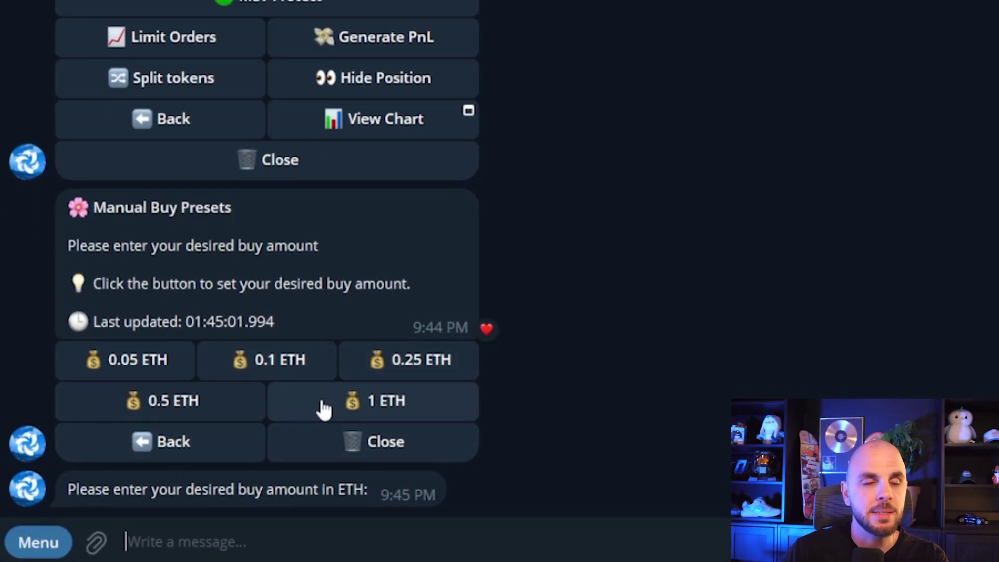
pyautogui.write('0.75')
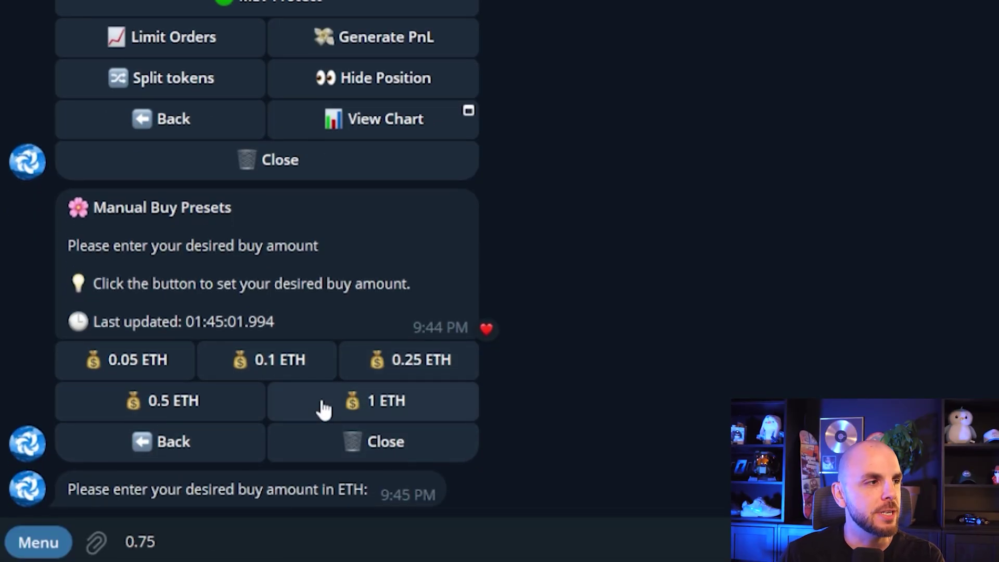
pyautogui.press('Return')
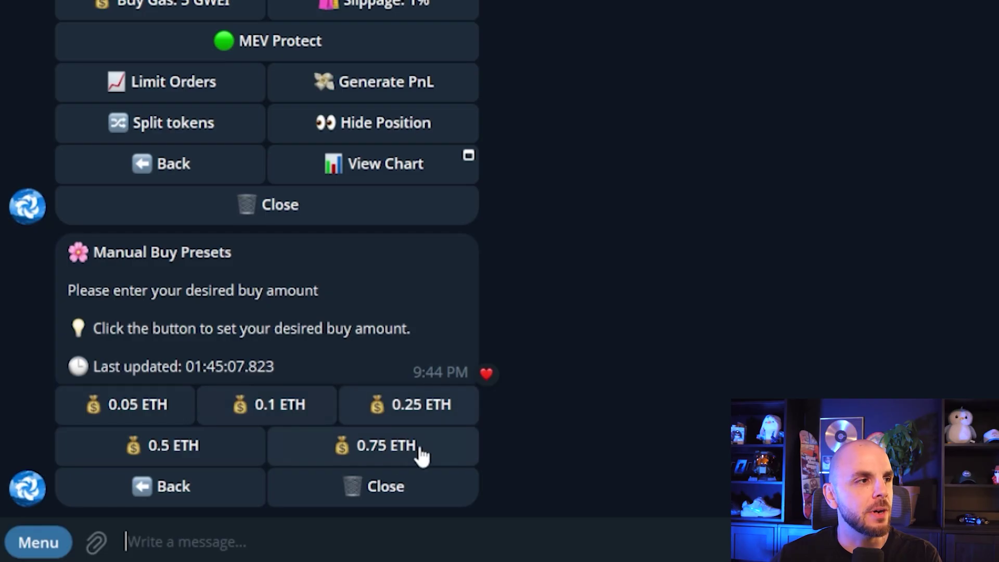
# Send the REKT contract address to reload its buy panel, then choose the custom X ETH amount.
pyautogui.write('0xdd3B11eF34cd511a2DA159034a05fcb94D806686')
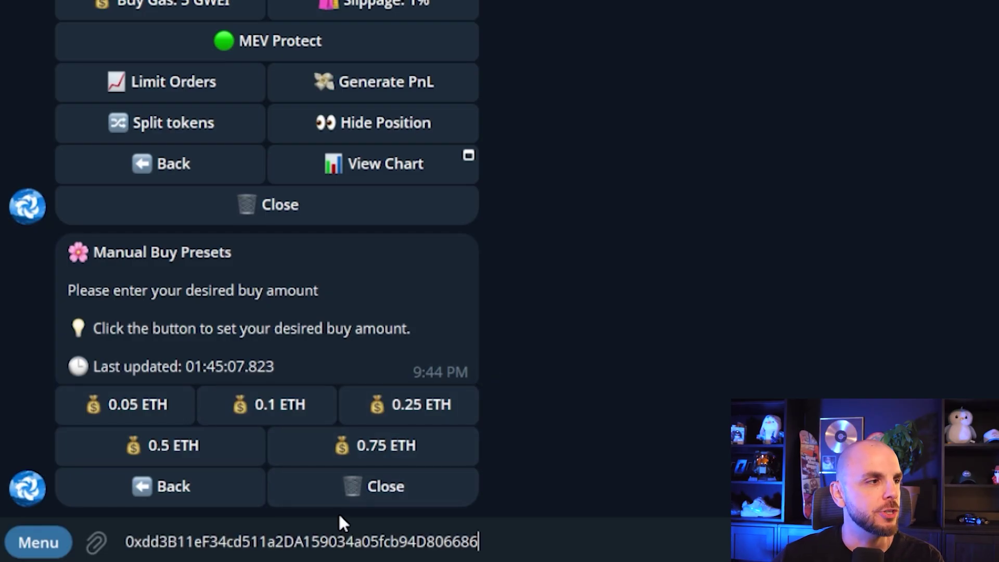
pyautogui.press('Return')
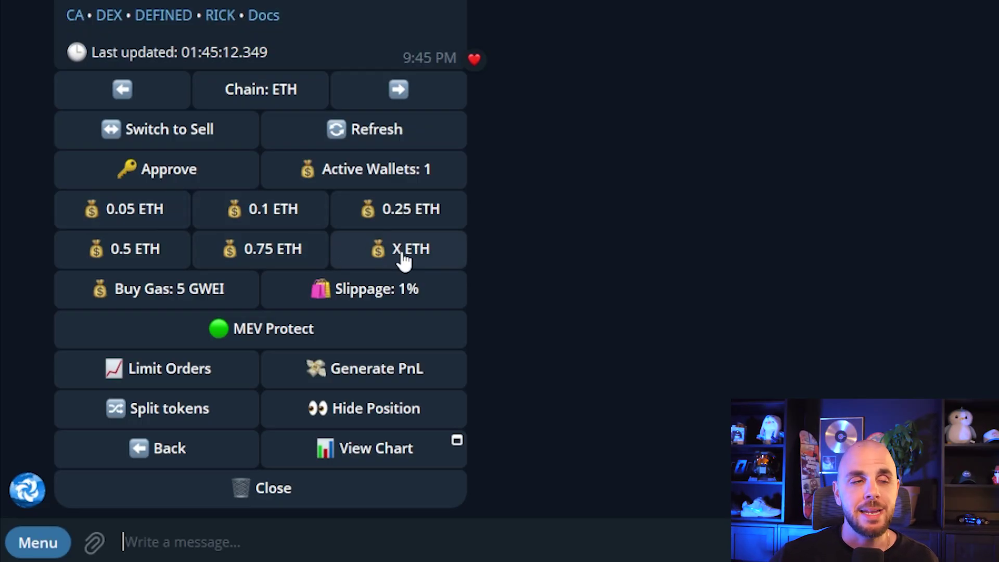
pyautogui.click(404, 260)
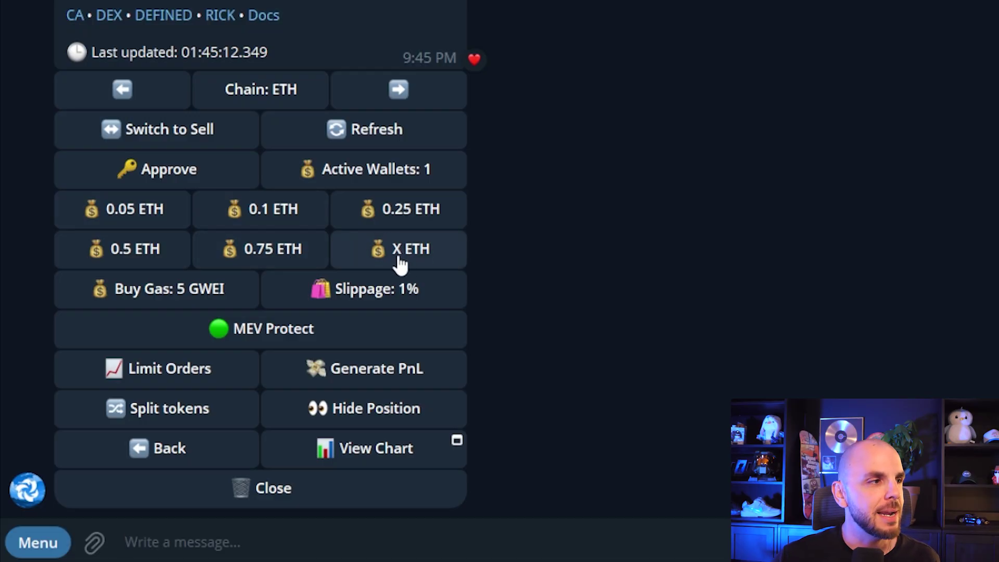
pyautogui.click(403, 255)
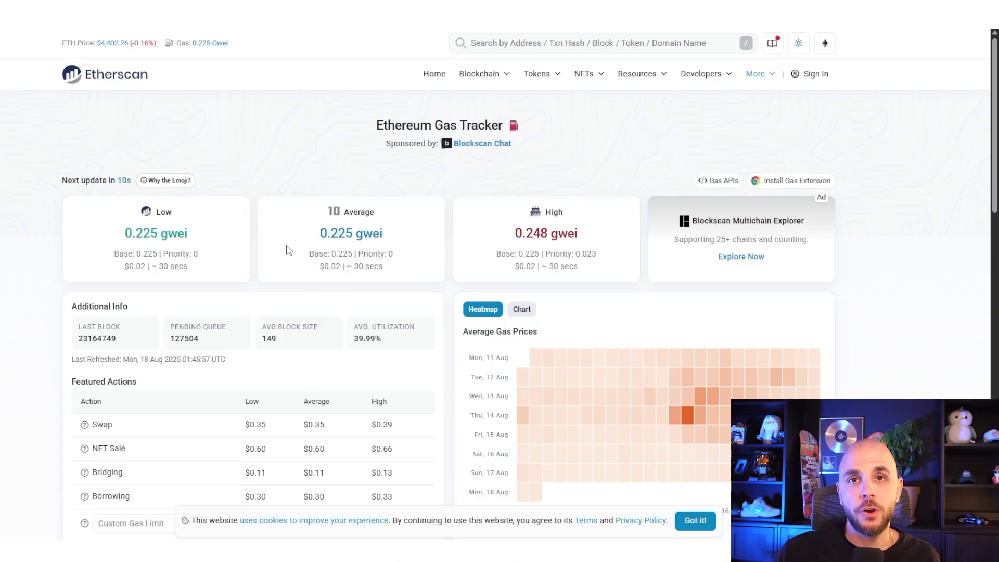
pyautogui.moveTo(510, 209); pyautogui.dragTo(606, 243)
pyautogui.click(606, 243)
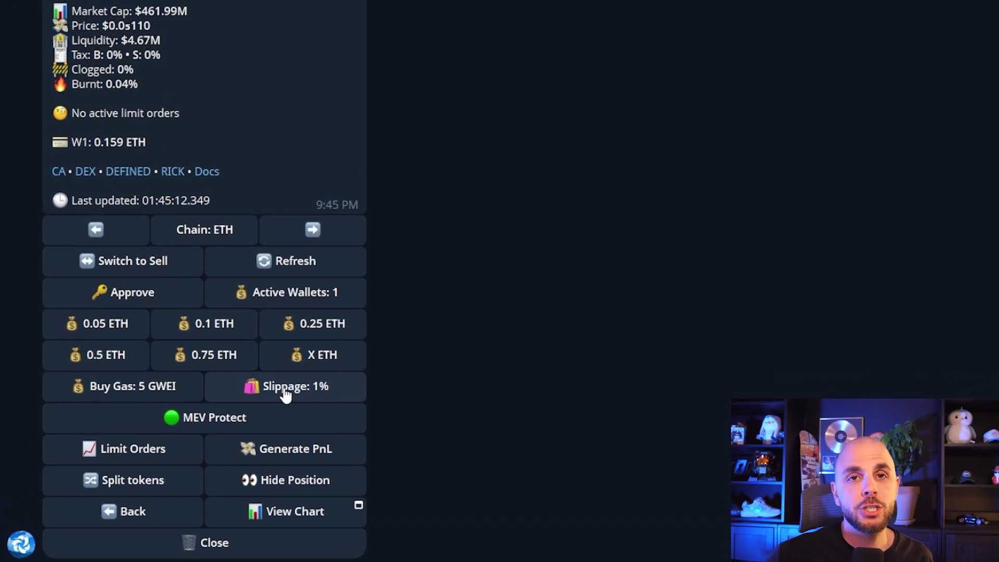
# Enter a 20% slippage for REKT, then change it to 1%.
pyautogui.click(285, 391)
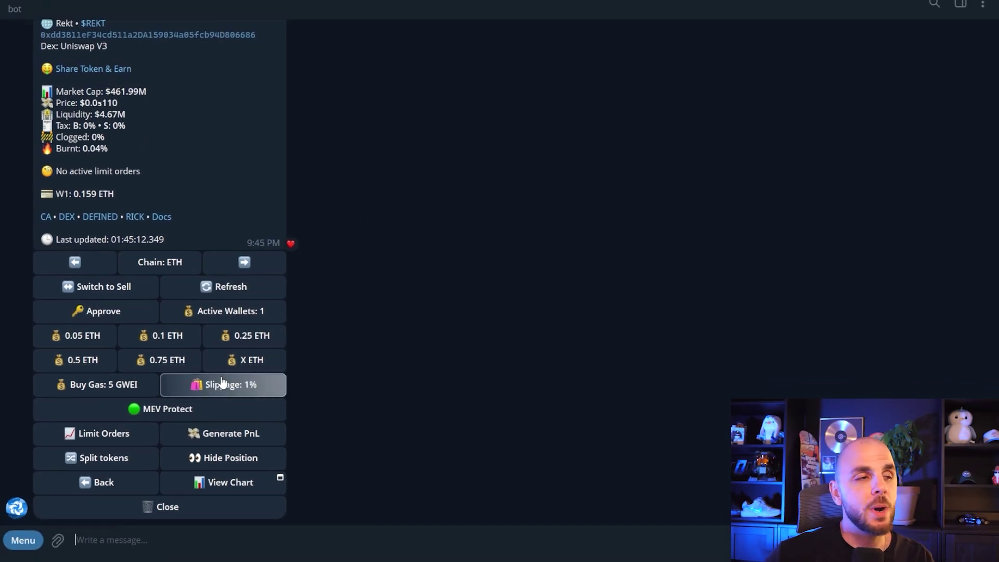
pyautogui.write('20')
pyautogui.press('Return')
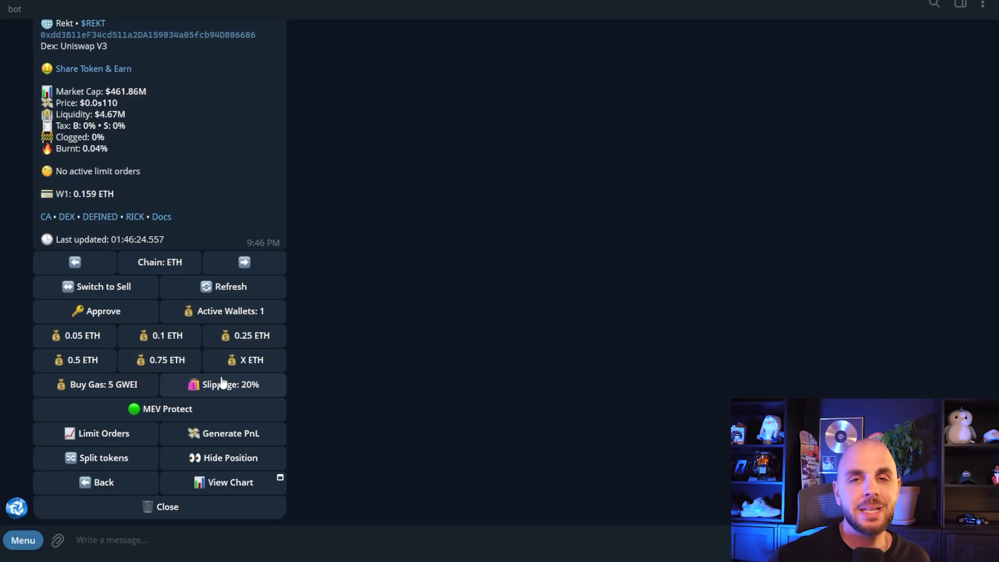
pyautogui.click(258, 385)
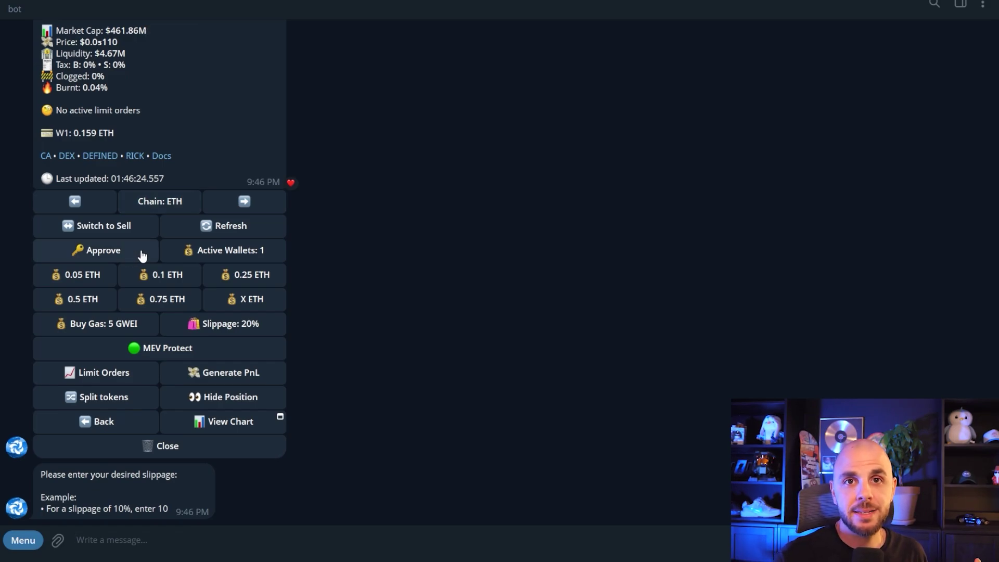
pyautogui.write('1')
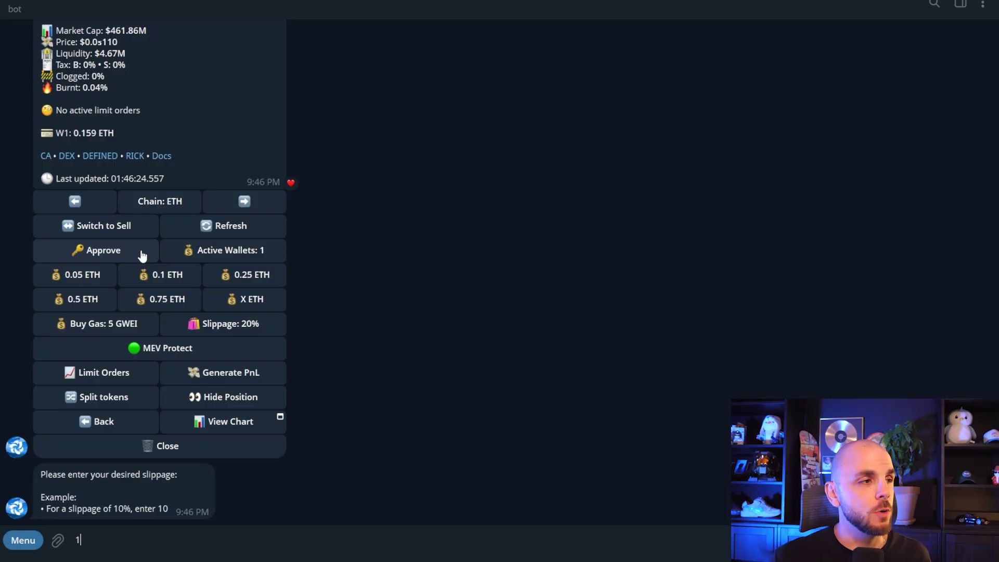
pyautogui.press('Return')
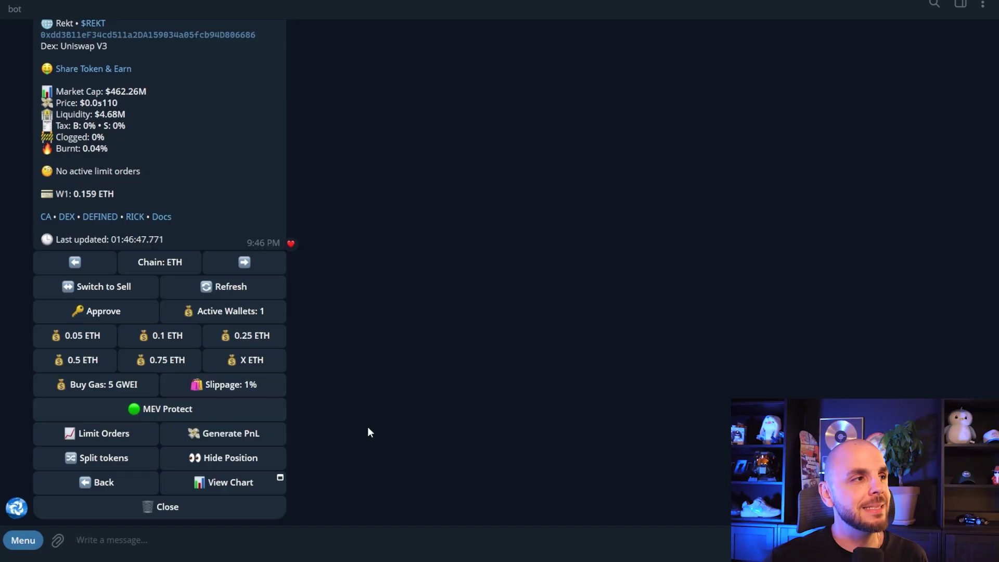
# Buy 0.05 ETH of REKT and heart-react to the bot's message.
pyautogui.scroll(2, 120, 119)
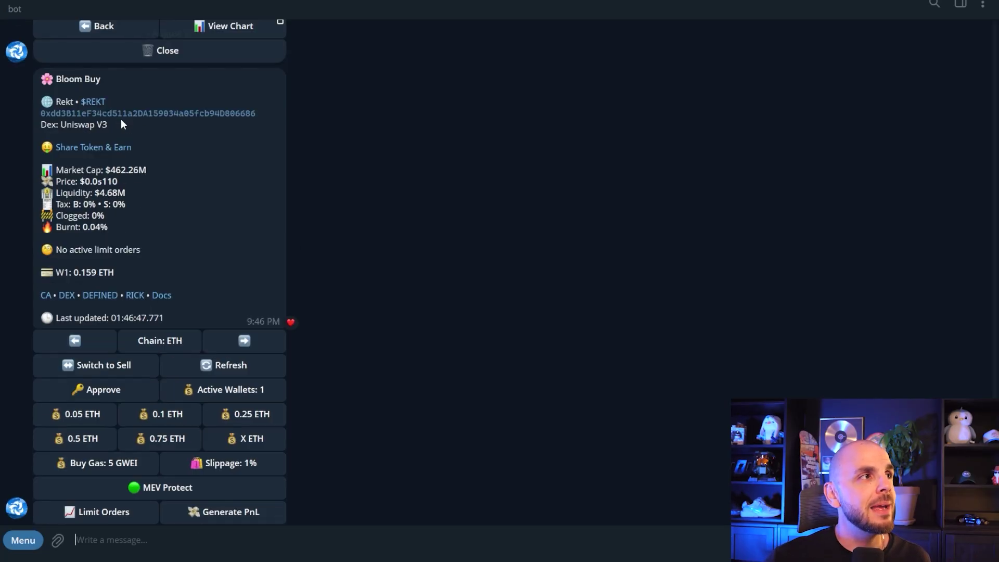
pyautogui.scroll(-2, 124, 208)
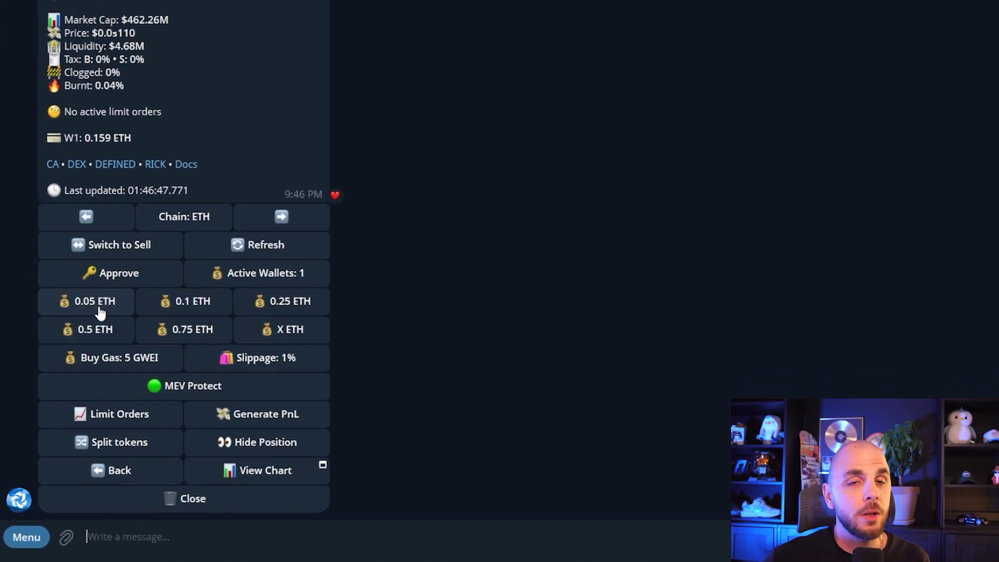
pyautogui.click(140, 208)
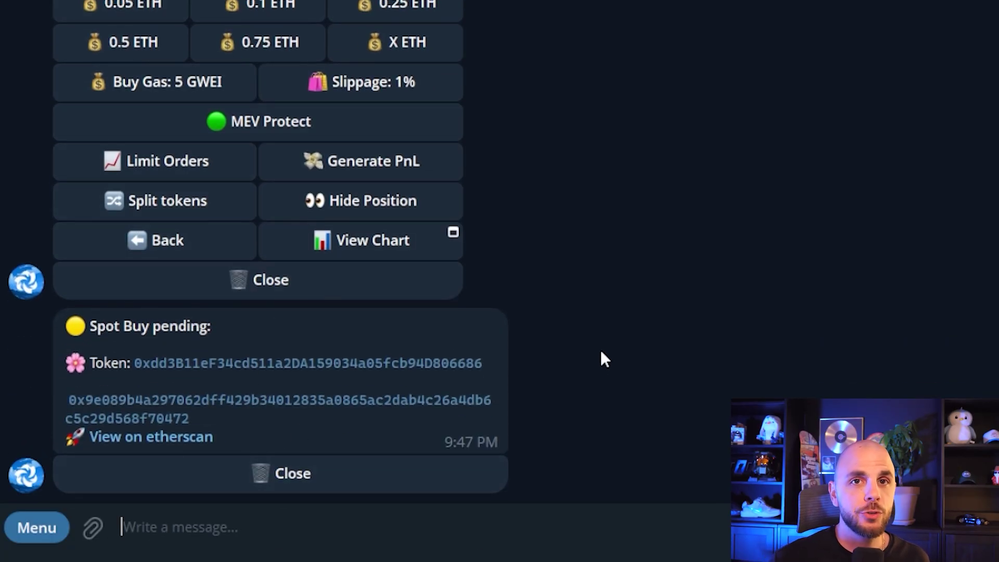
pyautogui.scroll(2, 183, 244)
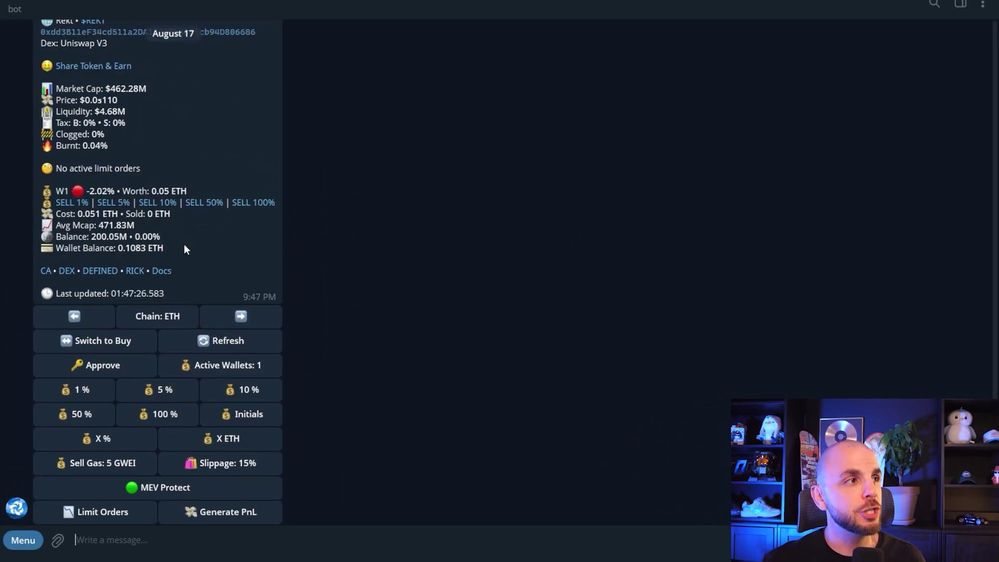
pyautogui.doubleClick(185, 245)
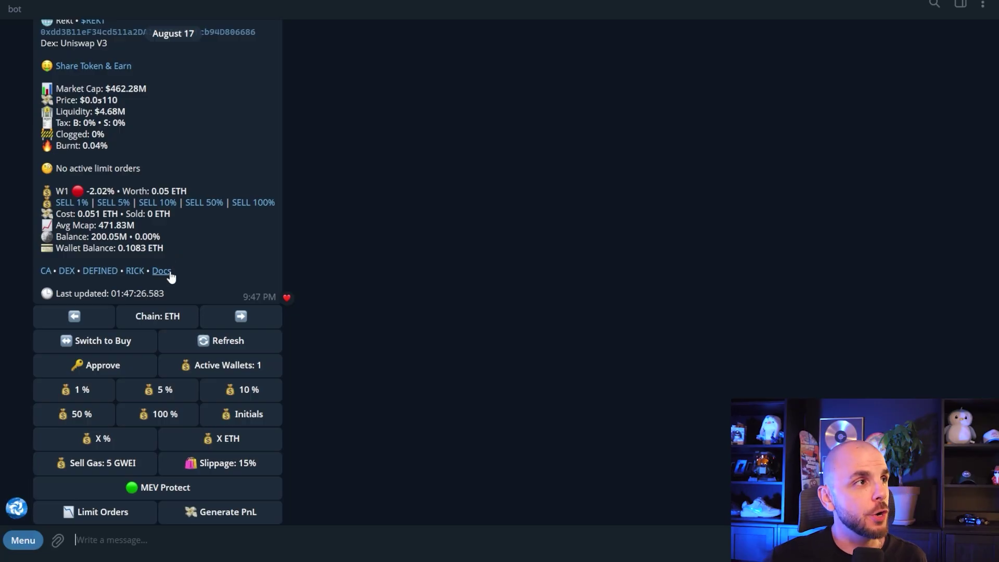
# Highlight the 0.051 ETH cost, 471.83M avg mcap, 200.05M balance and 0.1083 ETH wallet balance.
pyautogui.scroll(-2, 193, 258)
pyautogui.scroll(1, 89, 187)
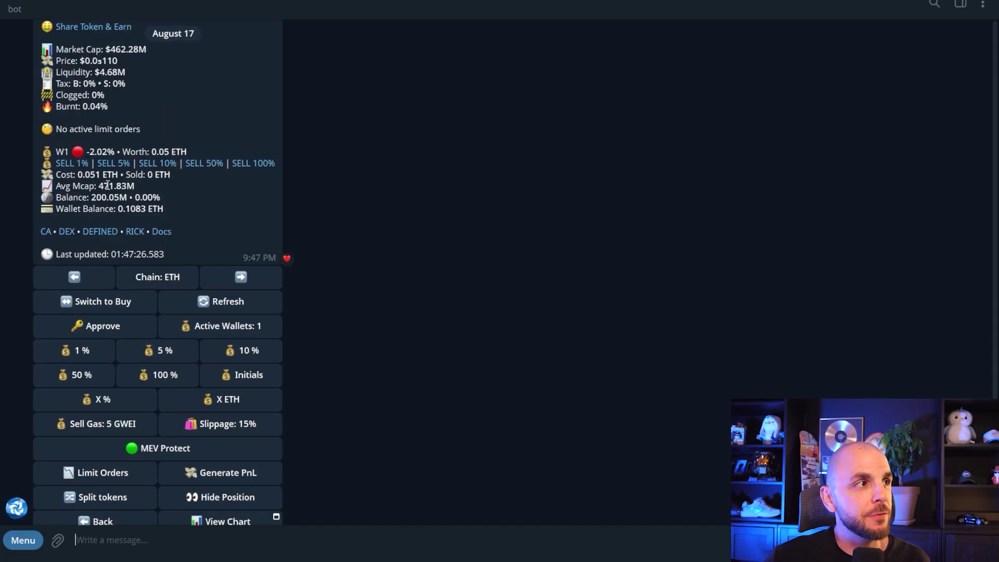
pyautogui.moveTo(78, 175); pyautogui.dragTo(119, 175)
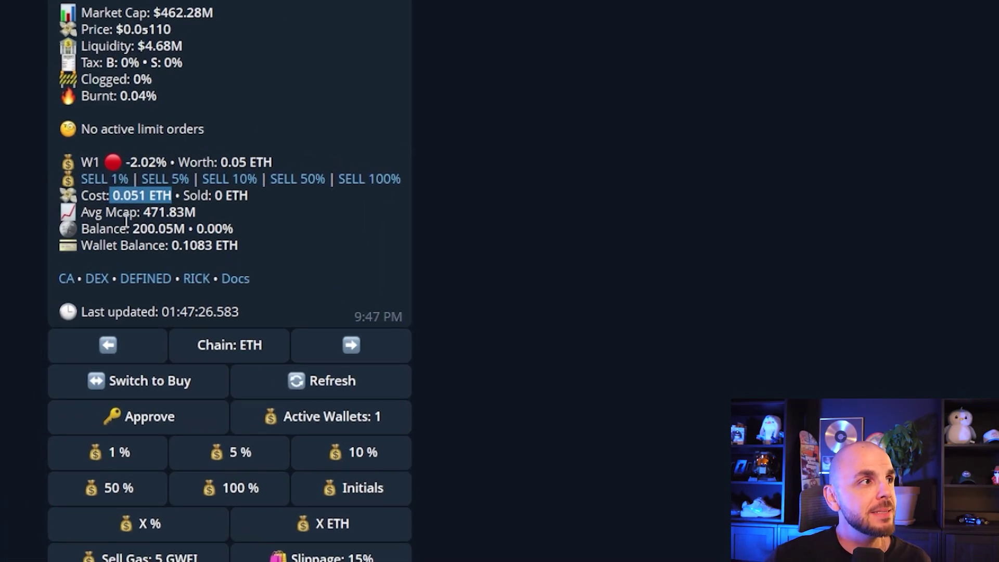
pyautogui.moveTo(115, 212); pyautogui.dragTo(201, 214)
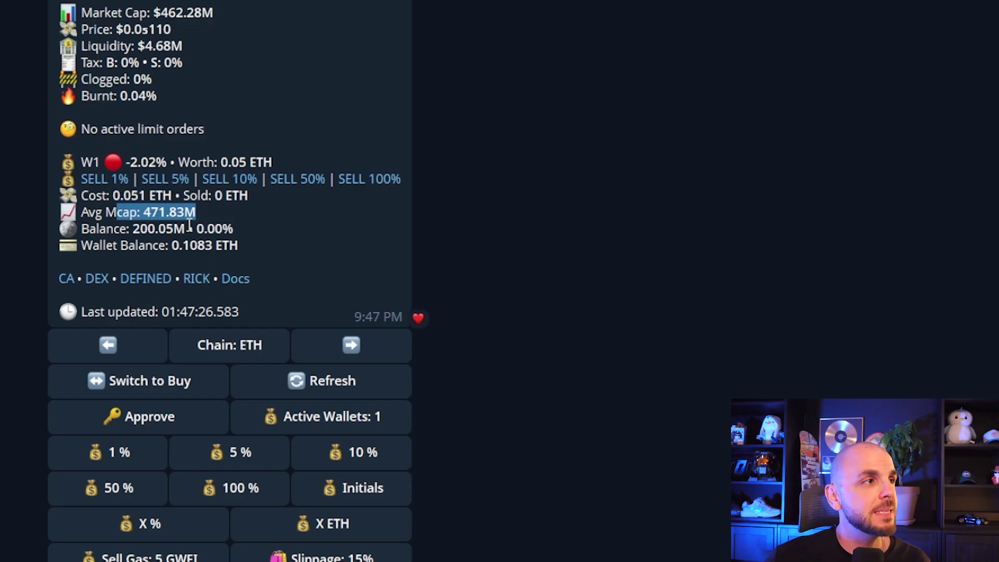
pyautogui.moveTo(89, 229); pyautogui.dragTo(192, 225)
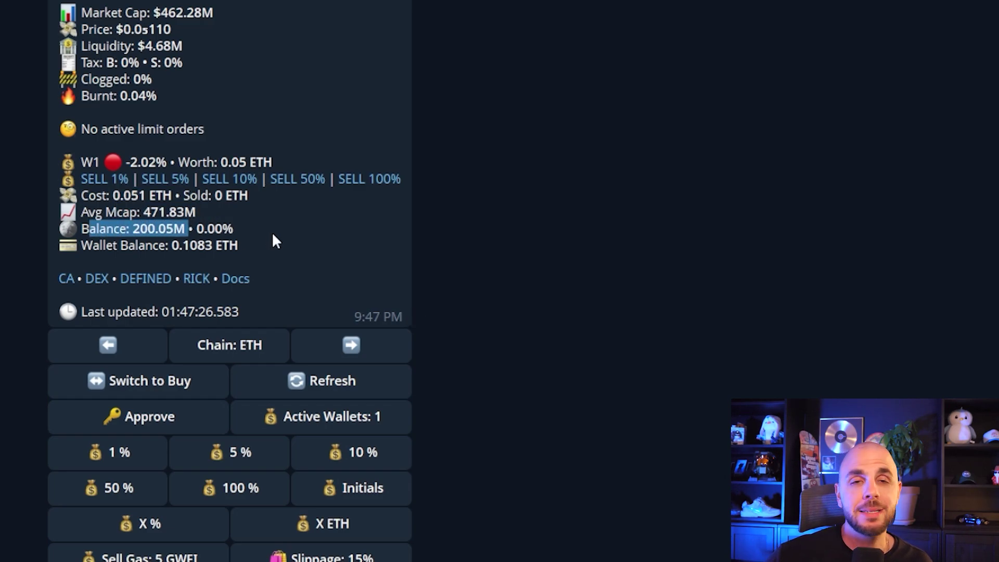
pyautogui.moveTo(239, 247); pyautogui.dragTo(100, 251)
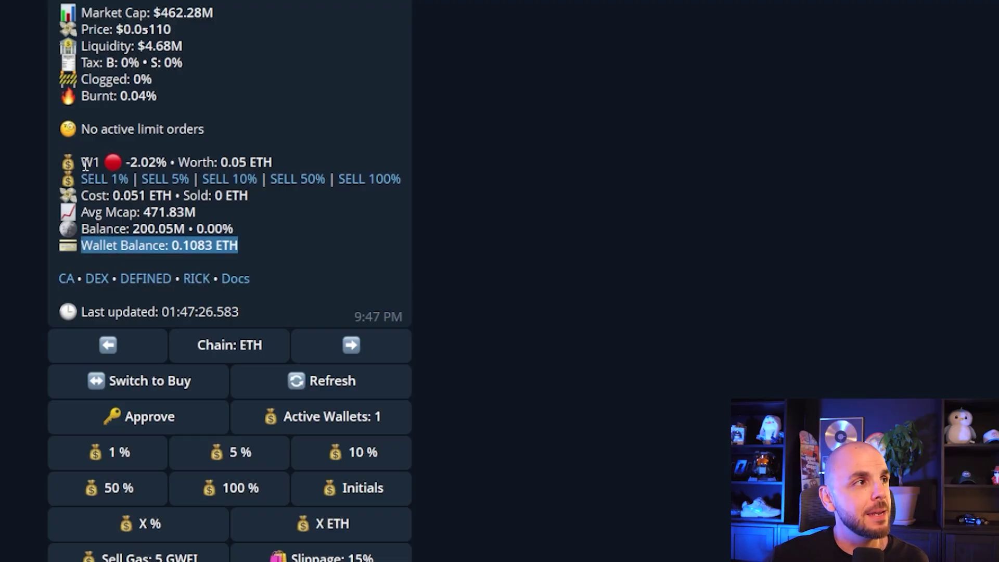
pyautogui.moveTo(84, 164); pyautogui.dragTo(103, 163)
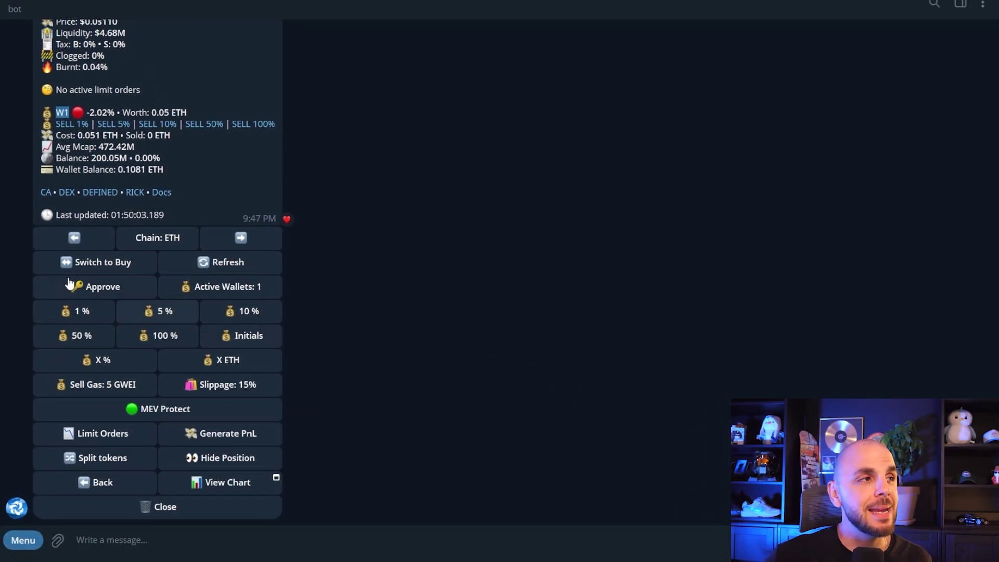
pyautogui.click(111, 263)
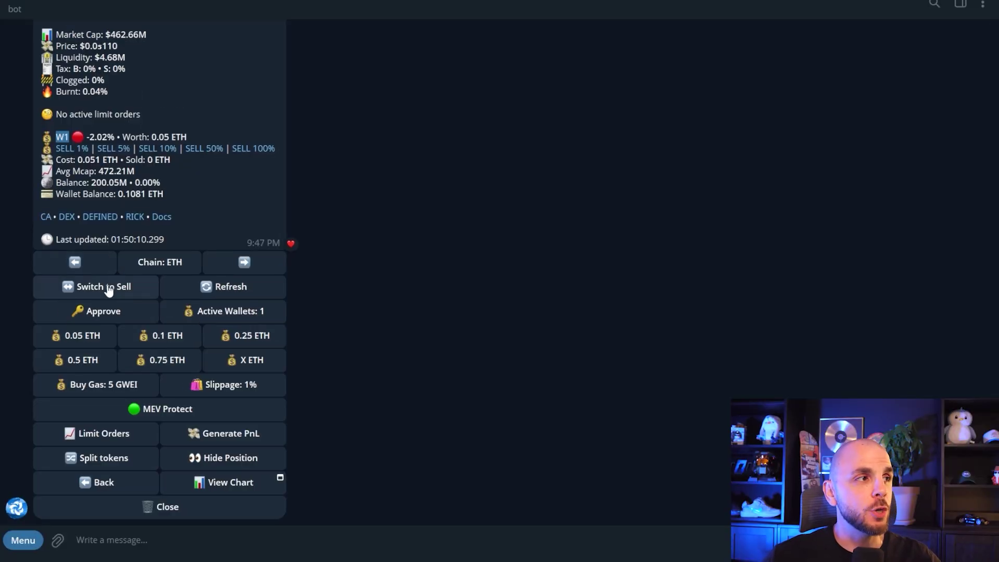
pyautogui.click(108, 290)
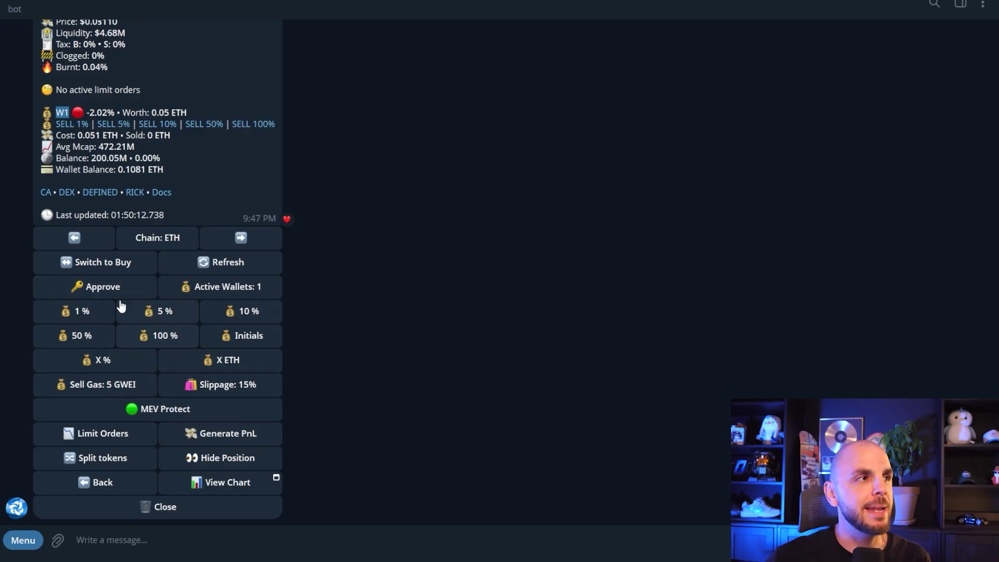
pyautogui.click(105, 266)
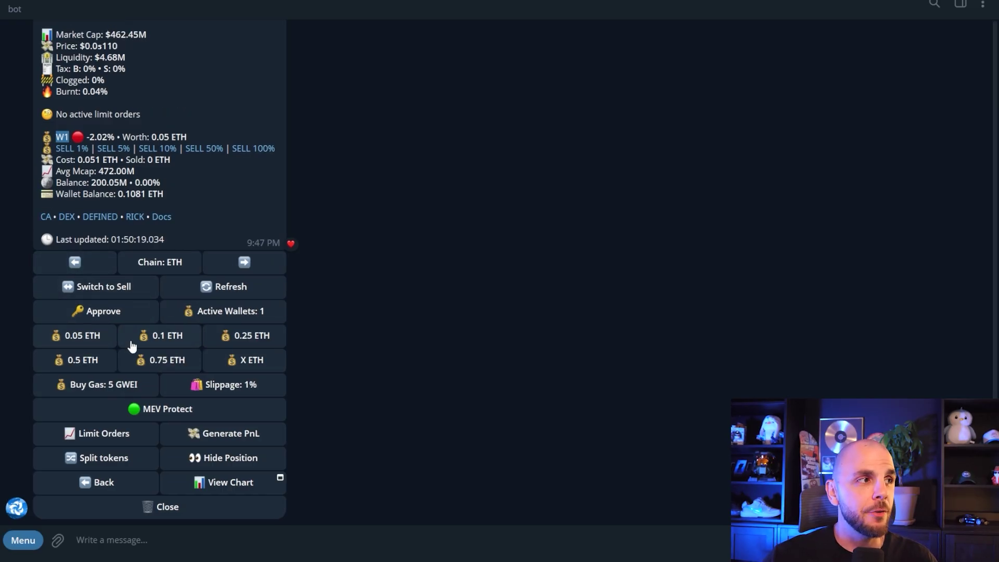
pyautogui.click(104, 291)
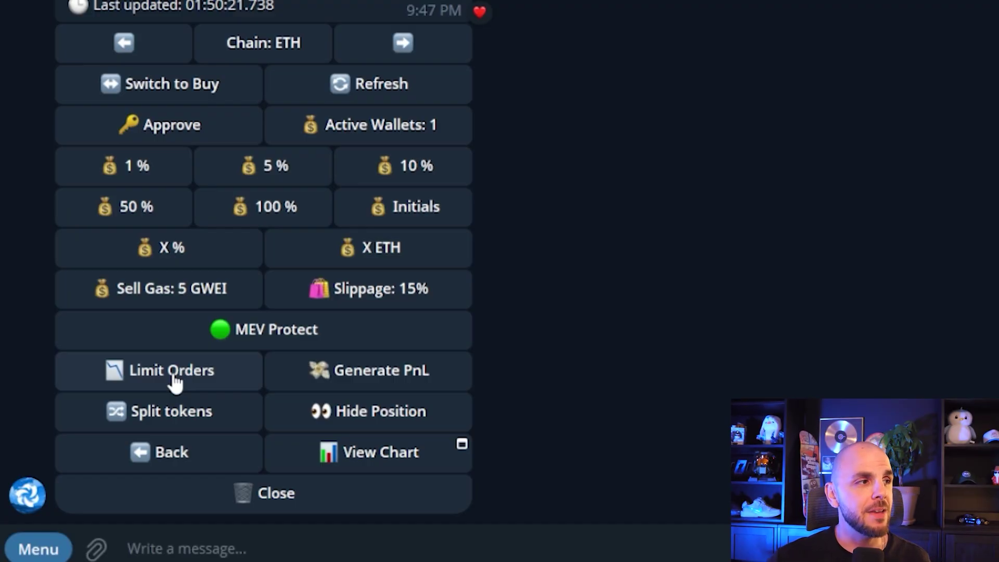
# In Rekt's limit order settings, enable the dev-sell and market cap triggers with a 1B target.
pyautogui.click(175, 381)
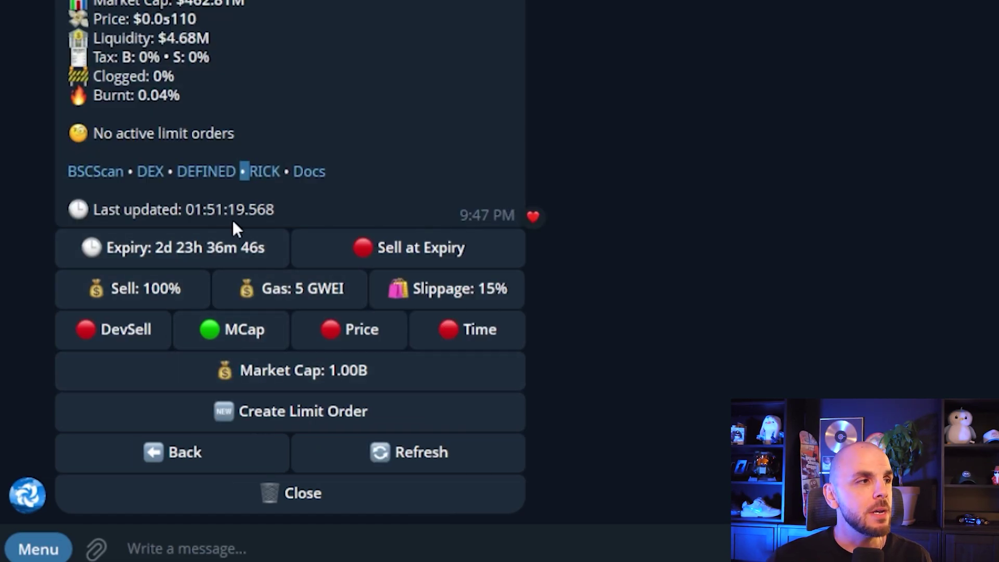
pyautogui.click(118, 340)
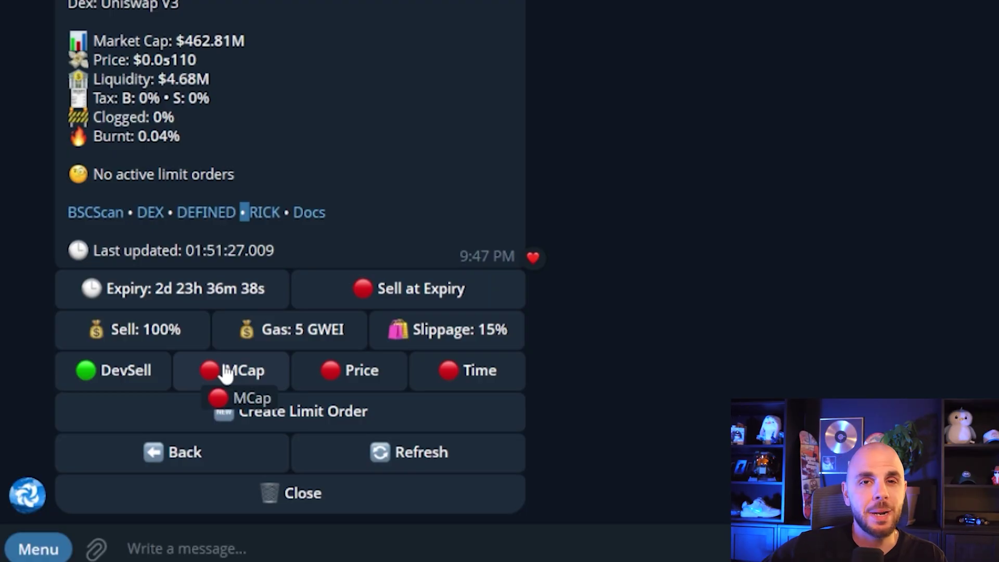
pyautogui.click(231, 372)
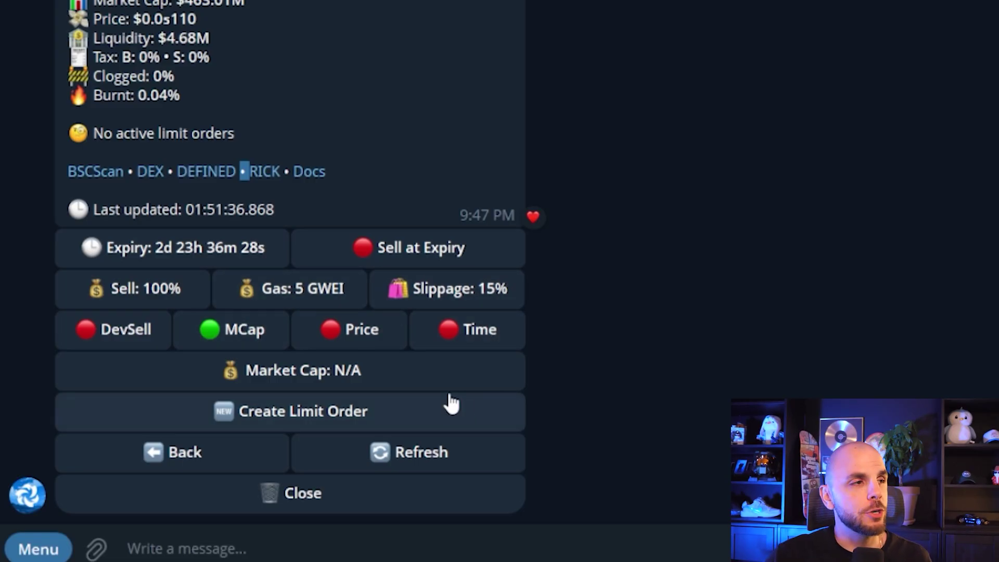
pyautogui.click(336, 378)
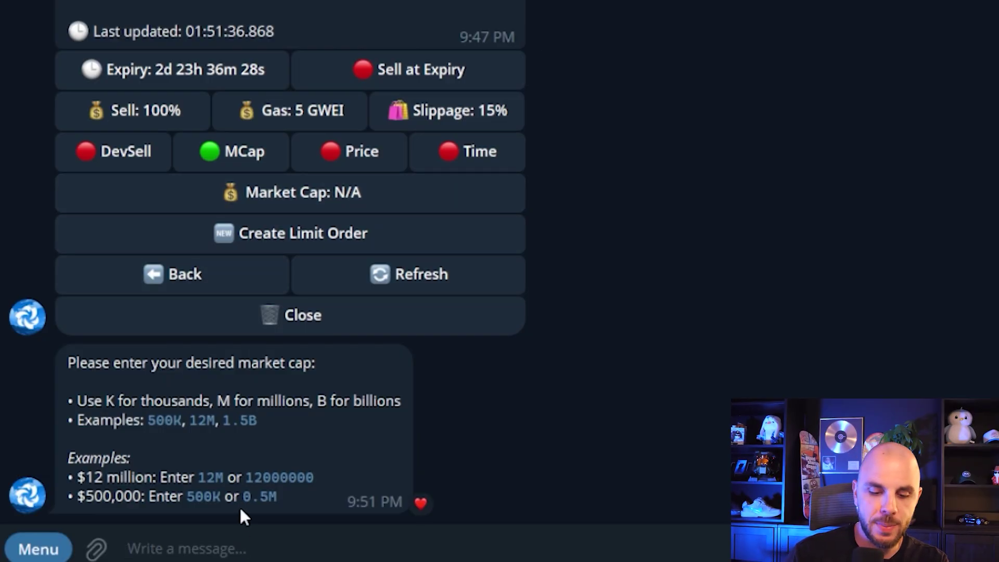
pyautogui.write('1B')
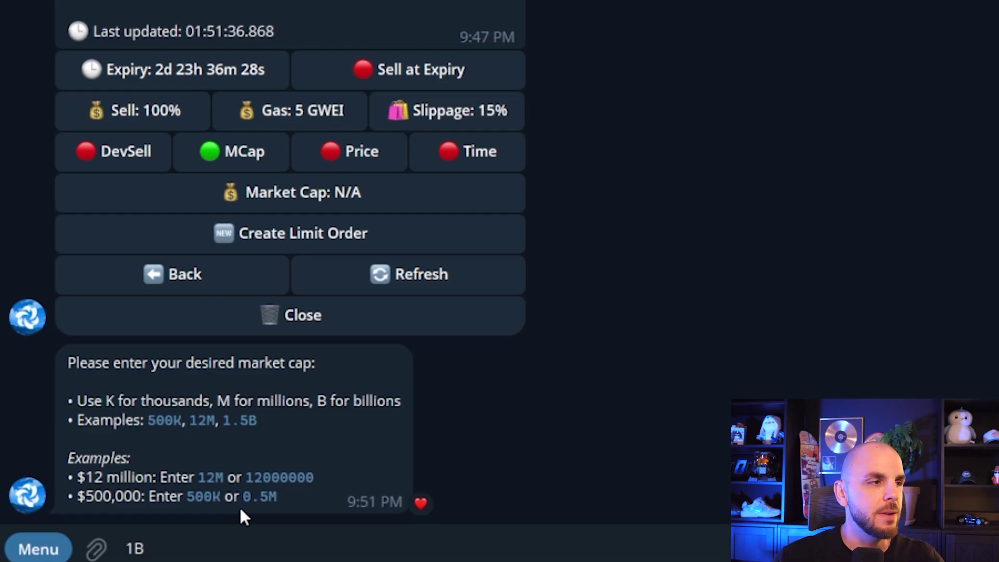
pyautogui.press('BackSpace')
pyautogui.write('M')
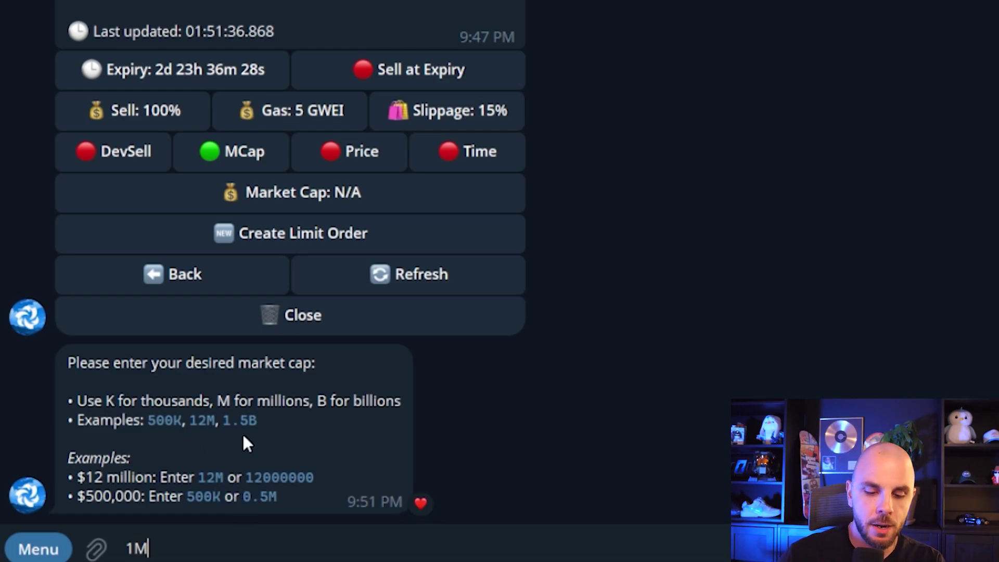
pyautogui.press('BackSpace')
pyautogui.write('B')
pyautogui.press('Return')
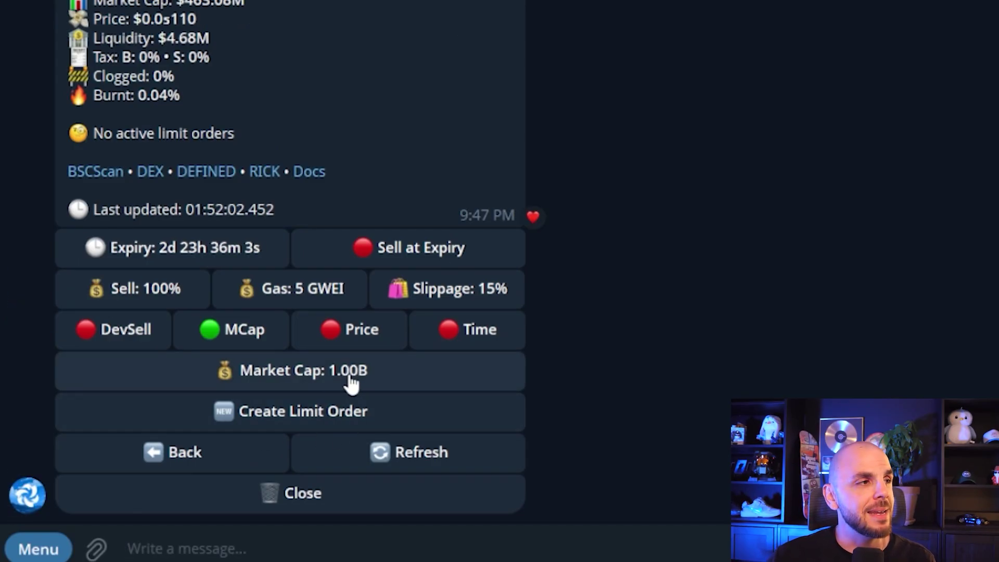
# Set the sell amount to 100% and create the Take Profit order, highlighting its heading and expiry.
pyautogui.click(151, 291)
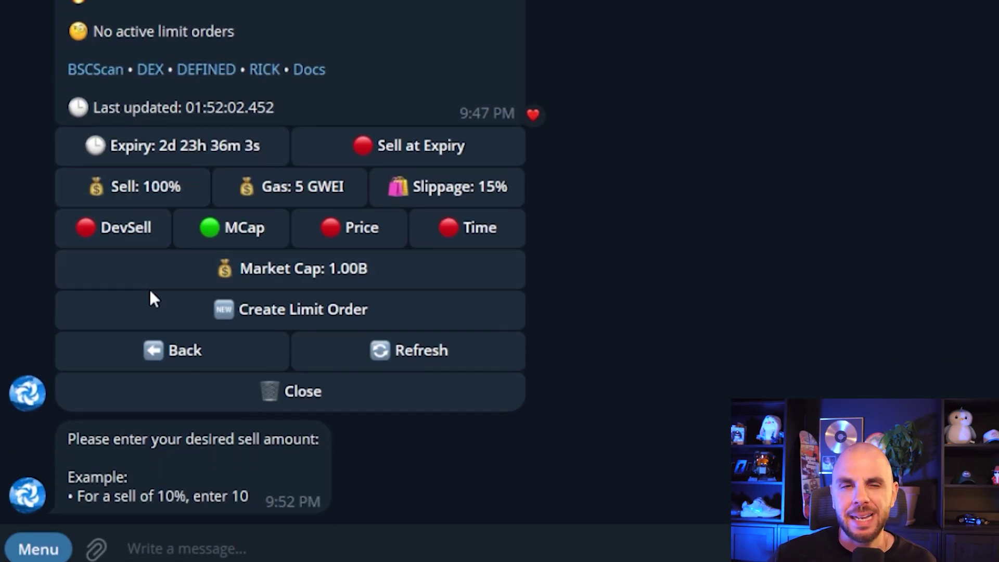
pyautogui.write('100')
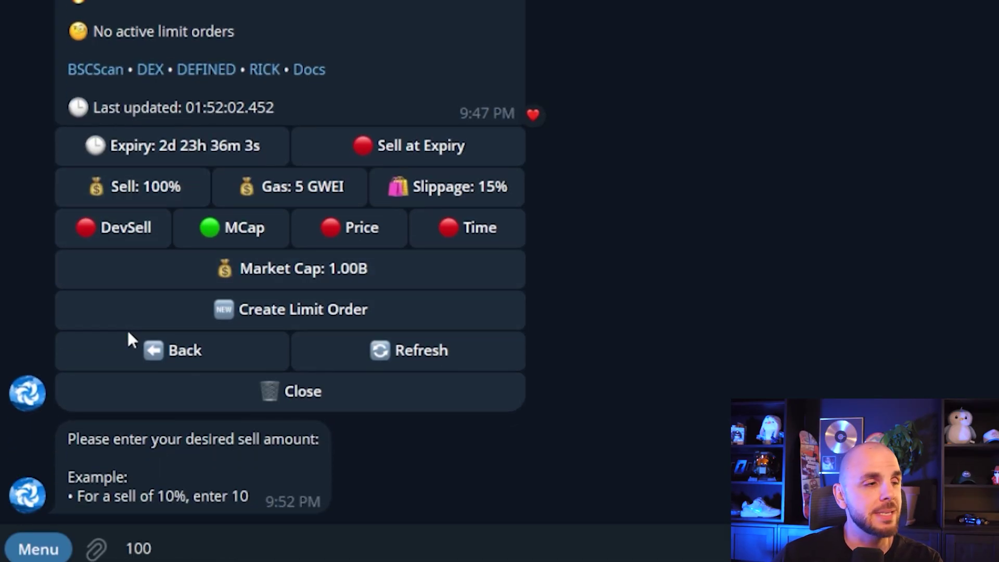
pyautogui.press('Return')
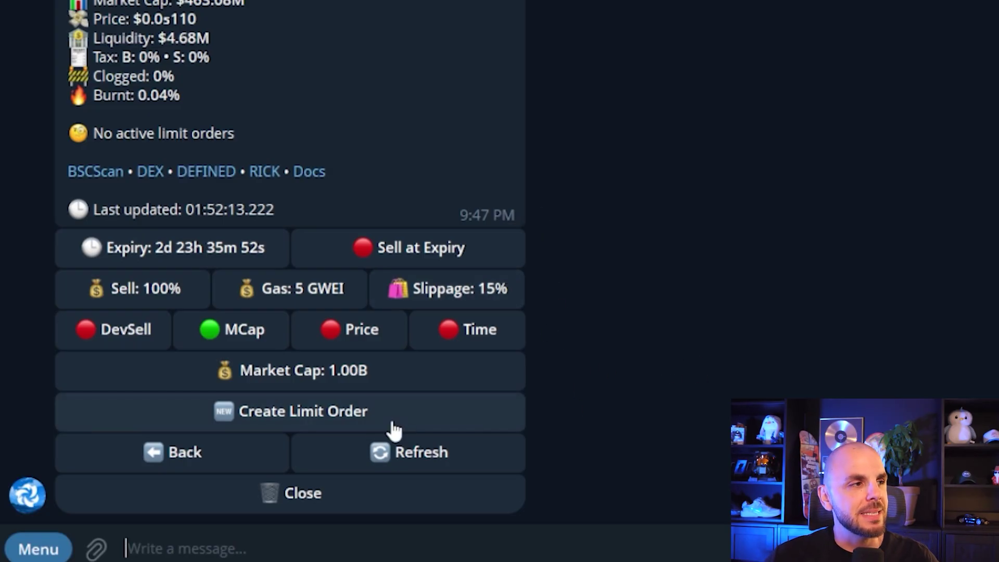
pyautogui.click(324, 416)
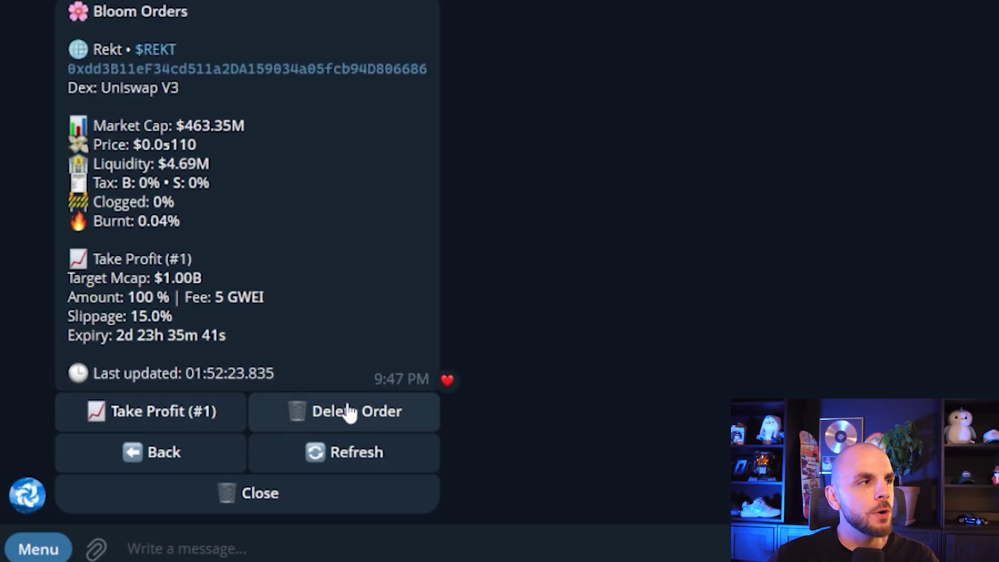
pyautogui.moveTo(98, 259); pyautogui.dragTo(202, 255)
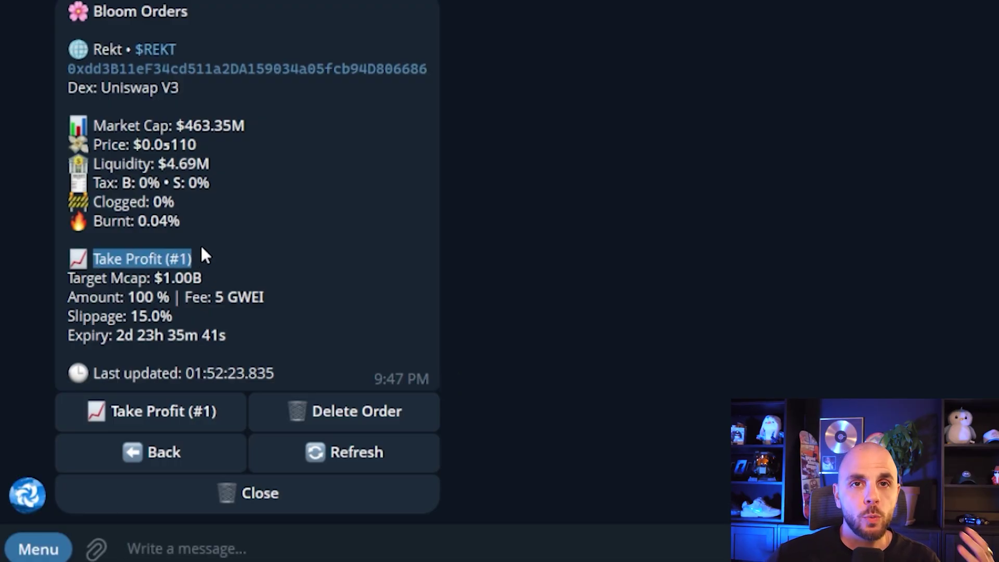
pyautogui.moveTo(240, 336); pyautogui.dragTo(115, 335)
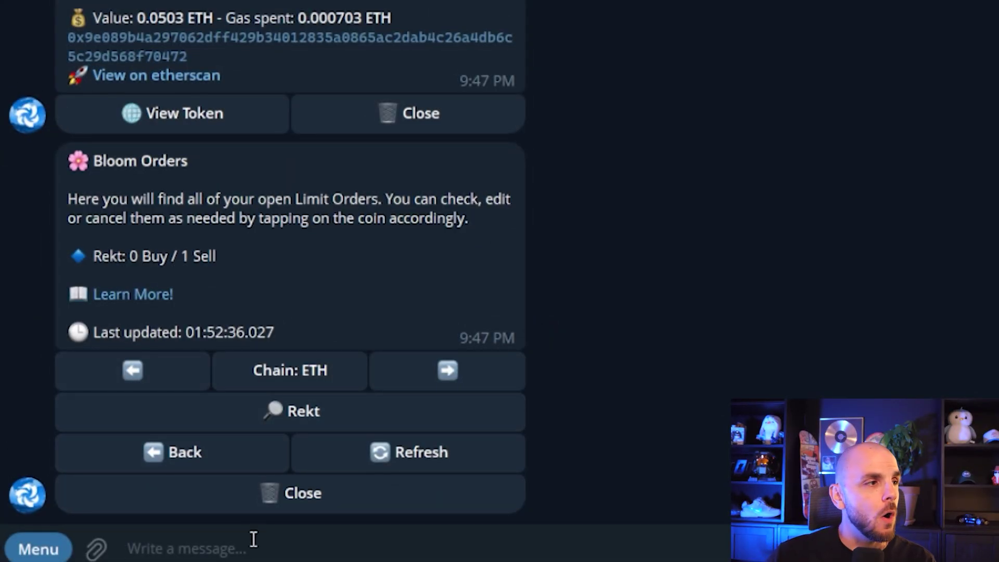
# Paste the Rekt address and create a 0.05 ETH Limit Buy at a 100M market cap.
pyautogui.hotkey('ctrl', 'v')
pyautogui.press('Return')
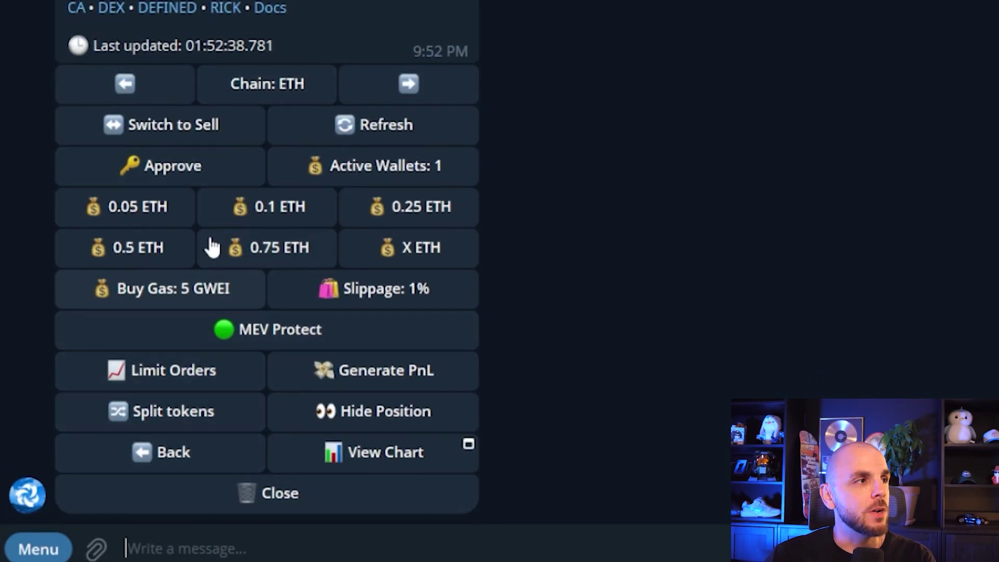
pyautogui.click(174, 370)
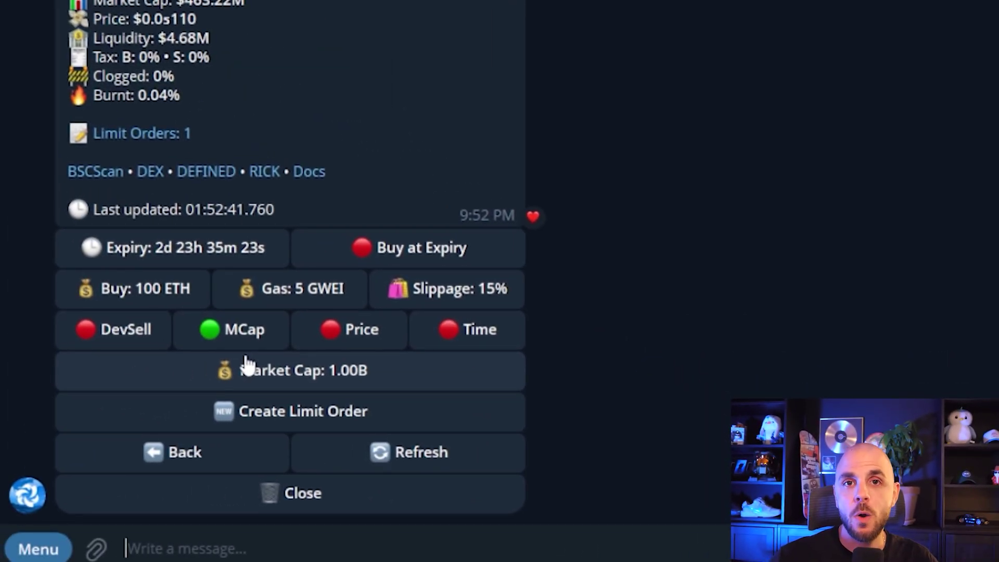
pyautogui.click(263, 384)
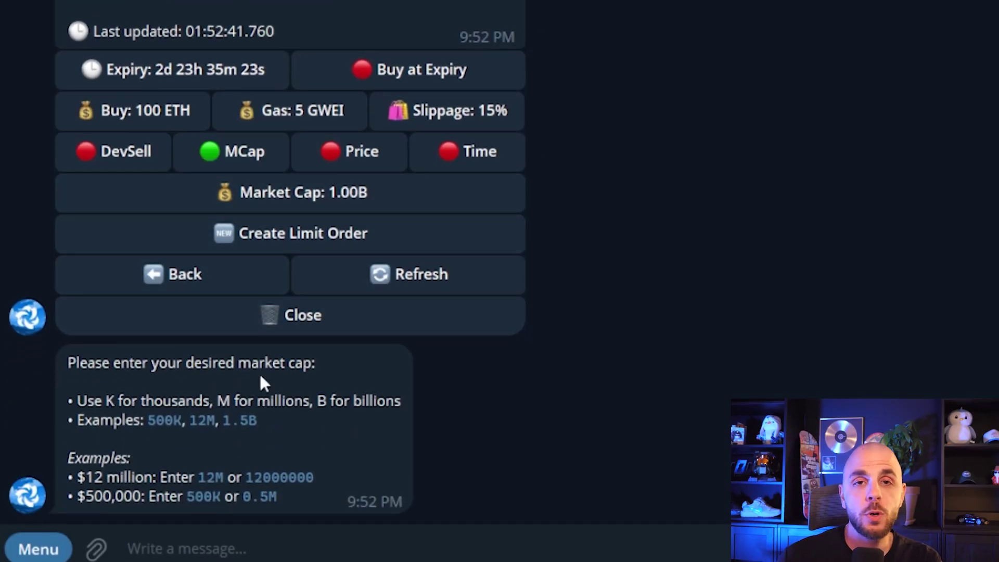
pyautogui.write('100M')
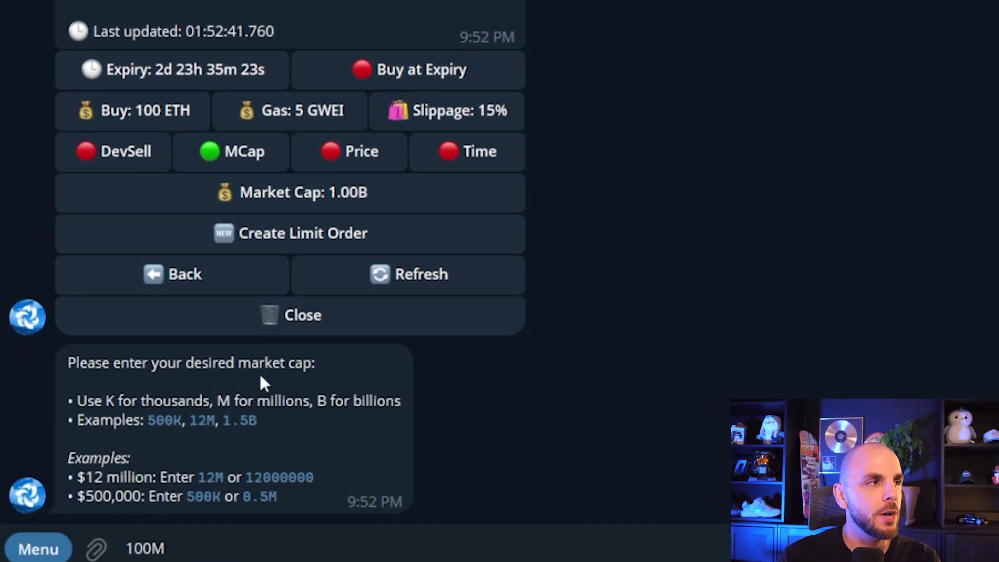
pyautogui.press('Return')
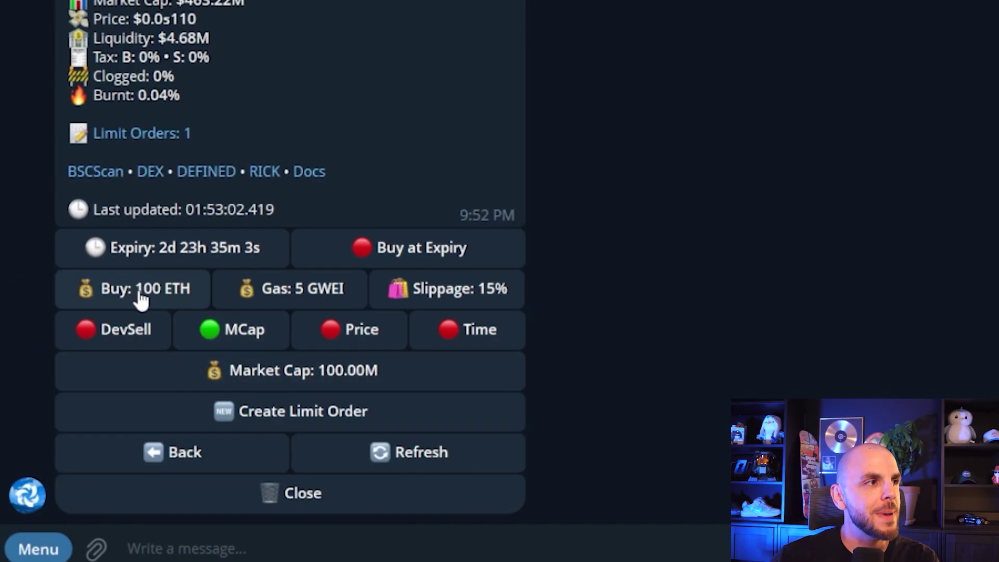
pyautogui.click(161, 299)
pyautogui.write('0.0')
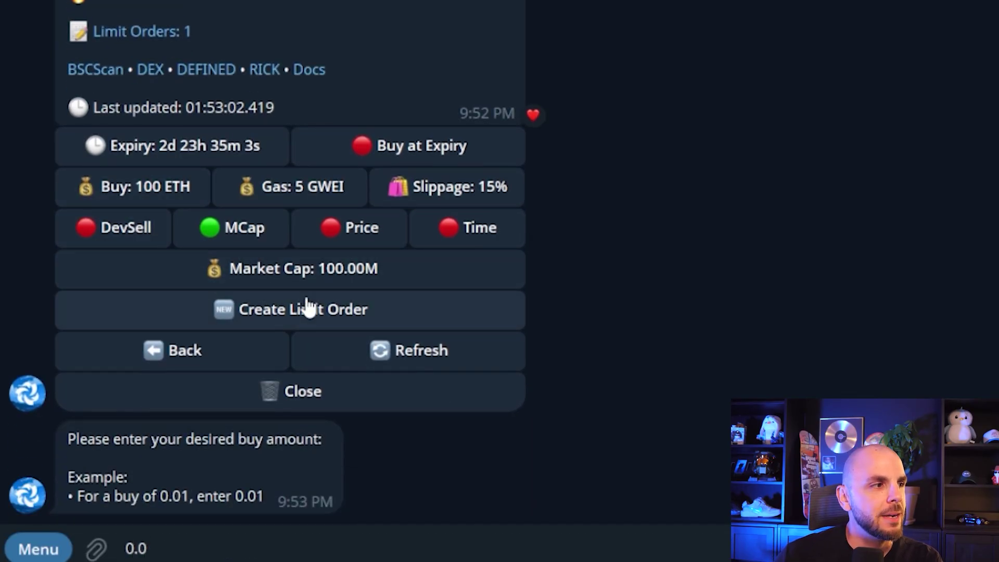
pyautogui.write('5')
pyautogui.press('Return')
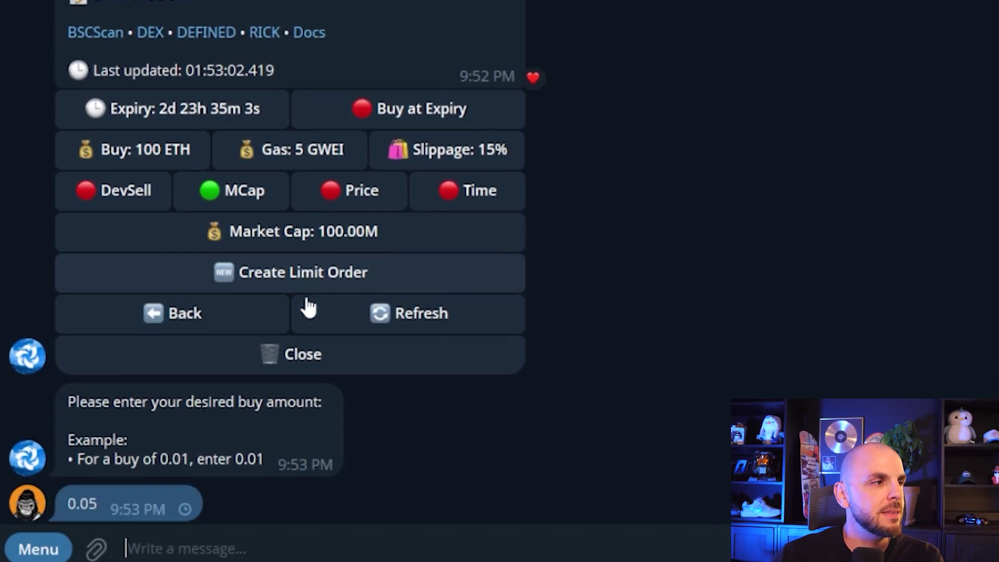
pyautogui.click(309, 422)
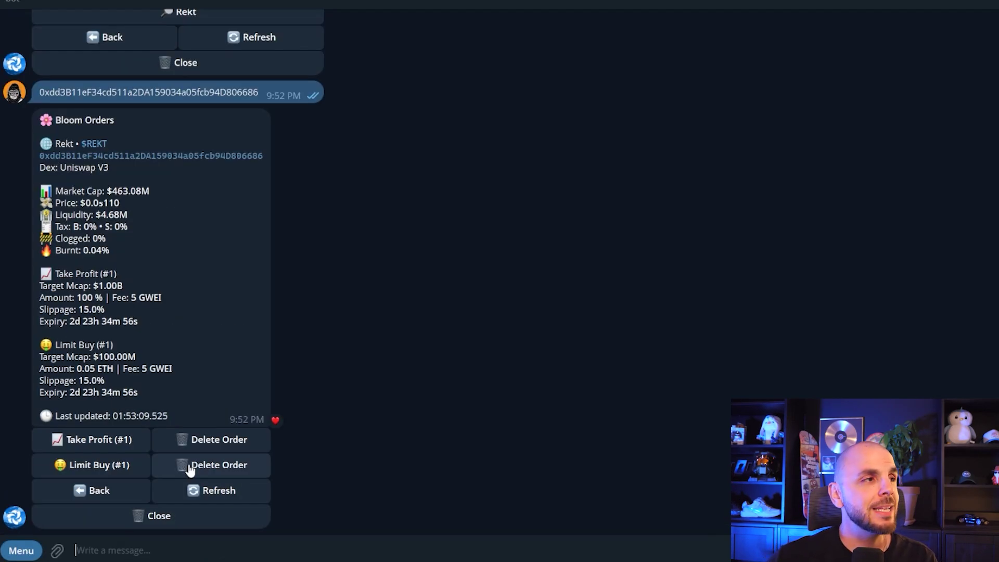
pyautogui.click(191, 526)
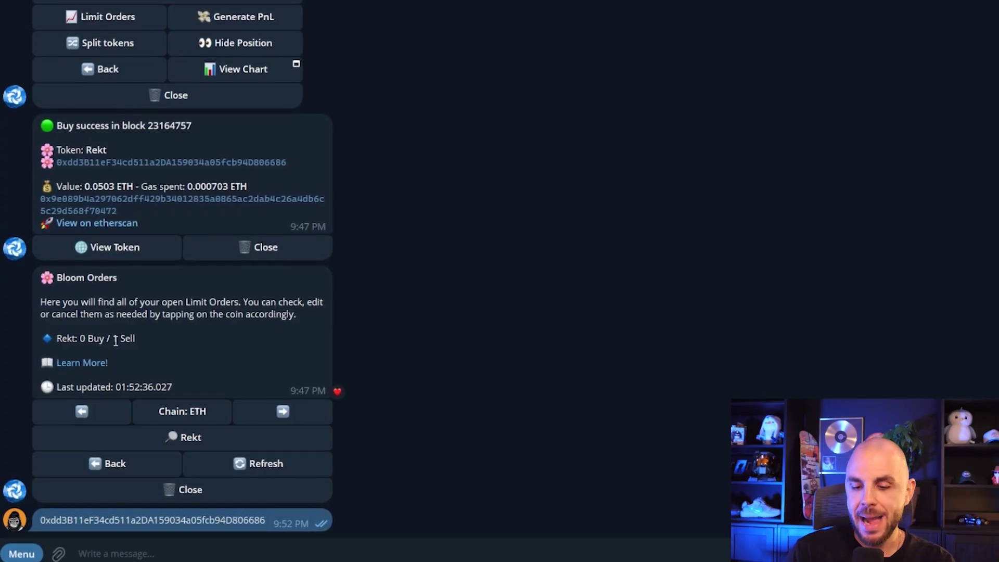
# List the active limit orders with the /orders command.
pyautogui.write('/or')
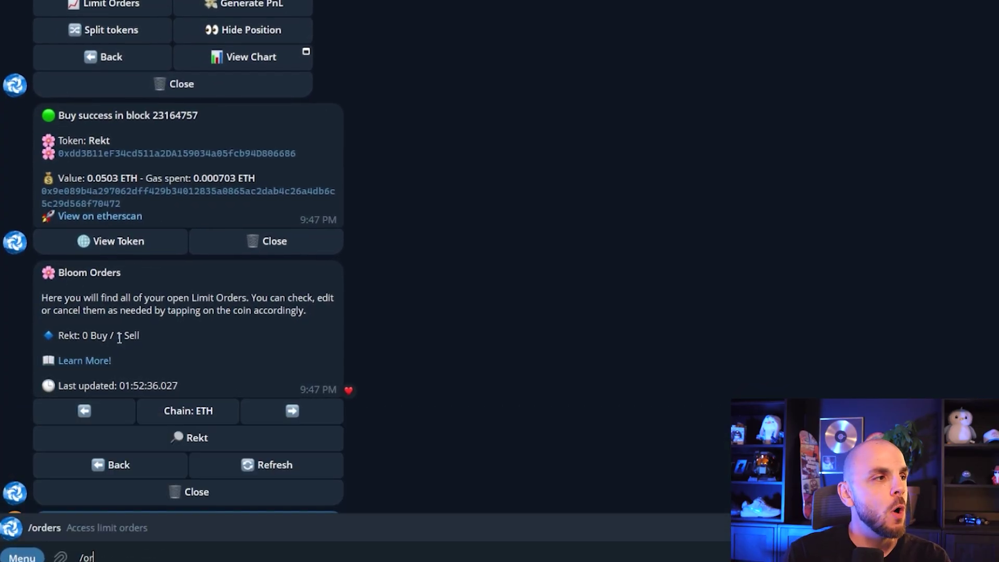
pyautogui.write('d')
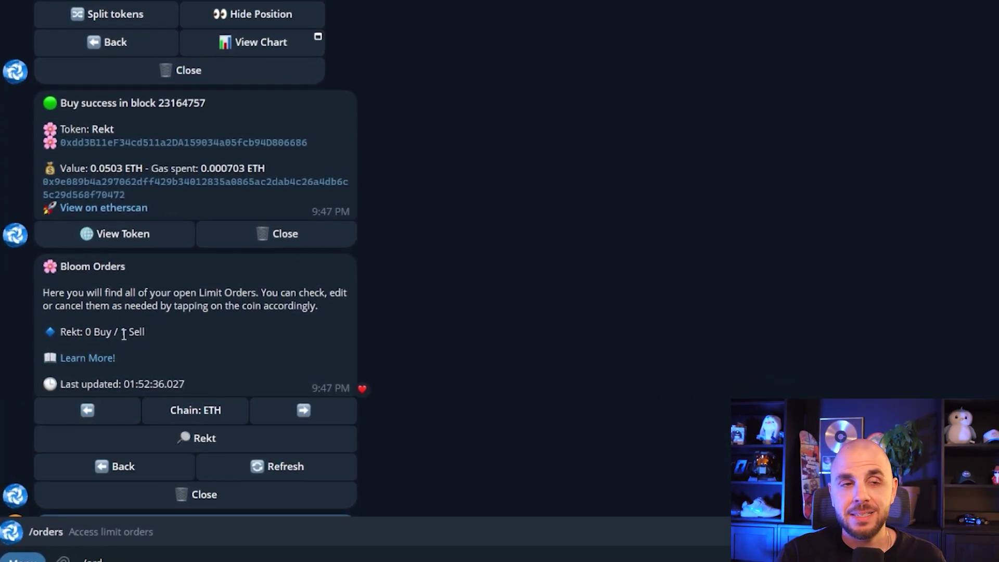
pyautogui.press('BackSpace')
pyautogui.press('BackSpace')
pyautogui.press('BackSpace')
pyautogui.scroll(-3, 167, 489)
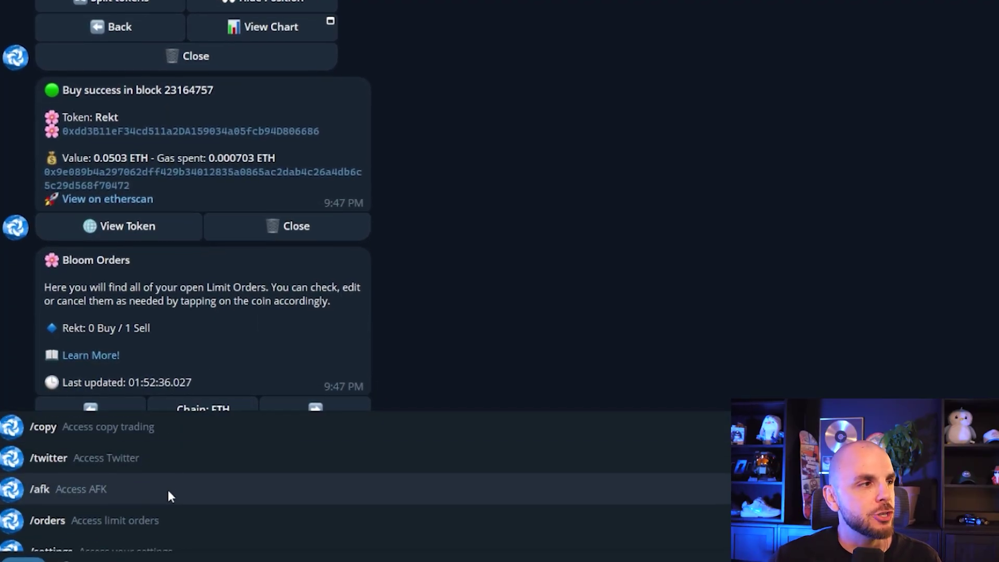
pyautogui.scroll(5, 161, 489)
pyautogui.write('ord')
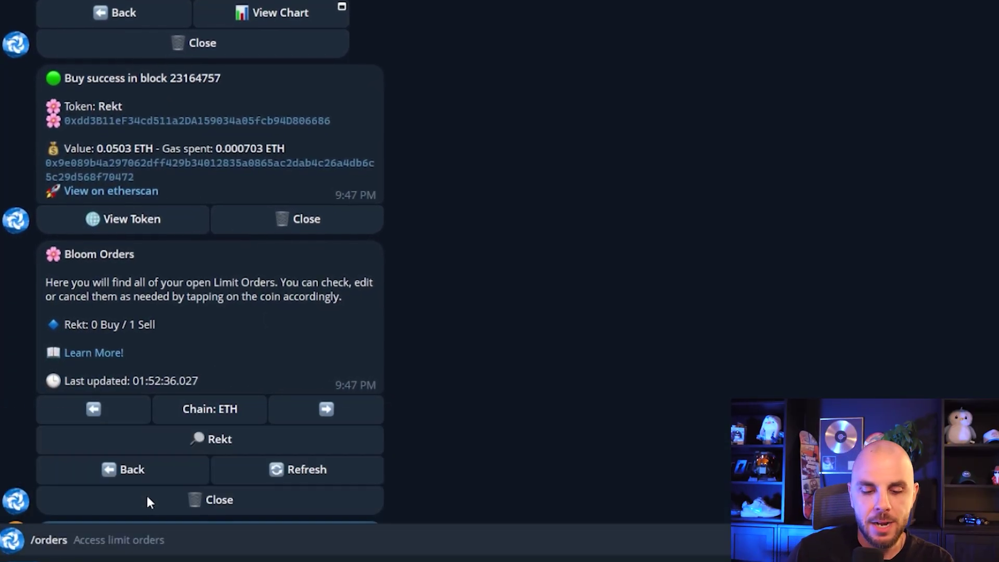
pyautogui.press('Return')
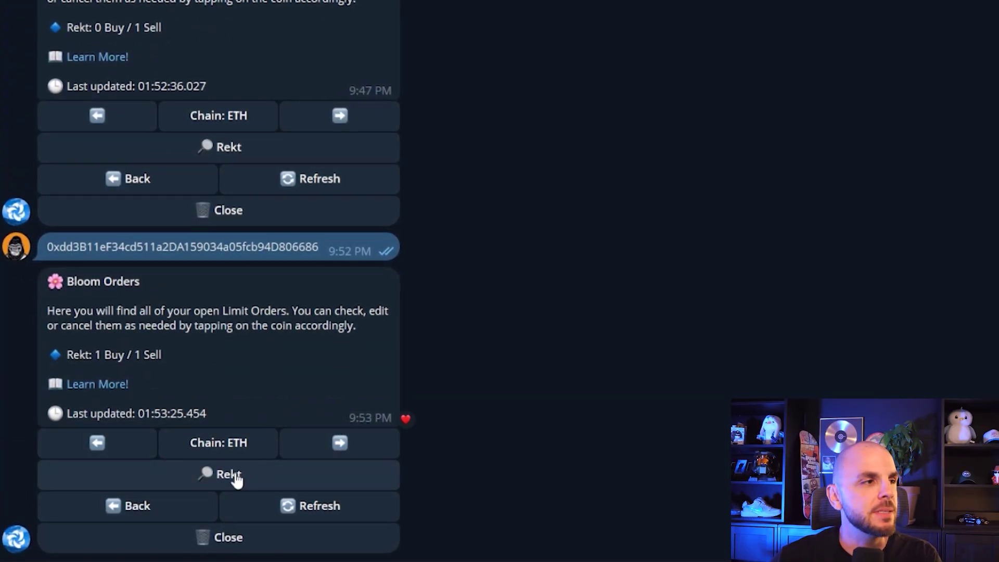
# Delete Rekt's Take Profit and Limit Buy orders.
pyautogui.click(235, 478)
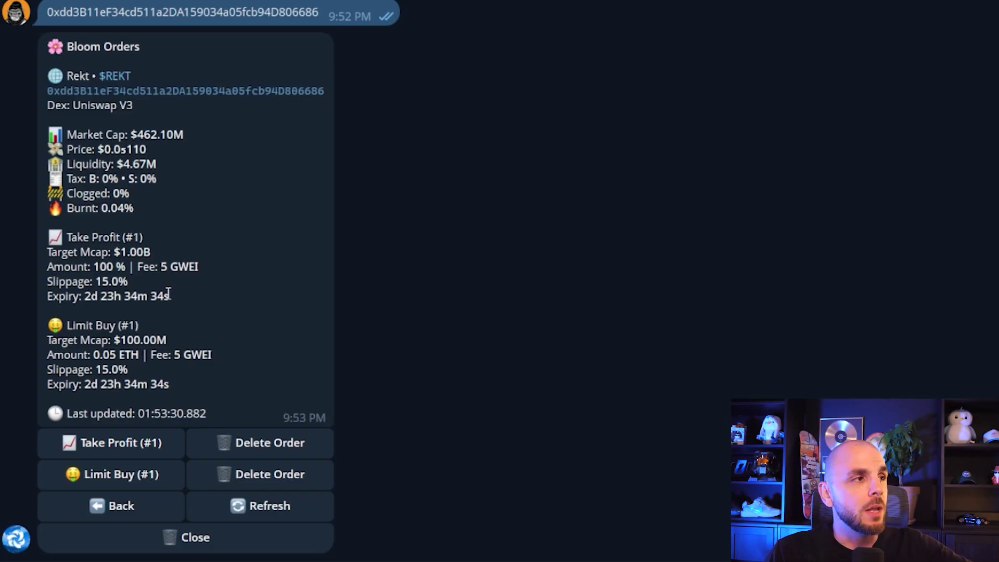
pyautogui.click(270, 455)
pyautogui.click(245, 473)
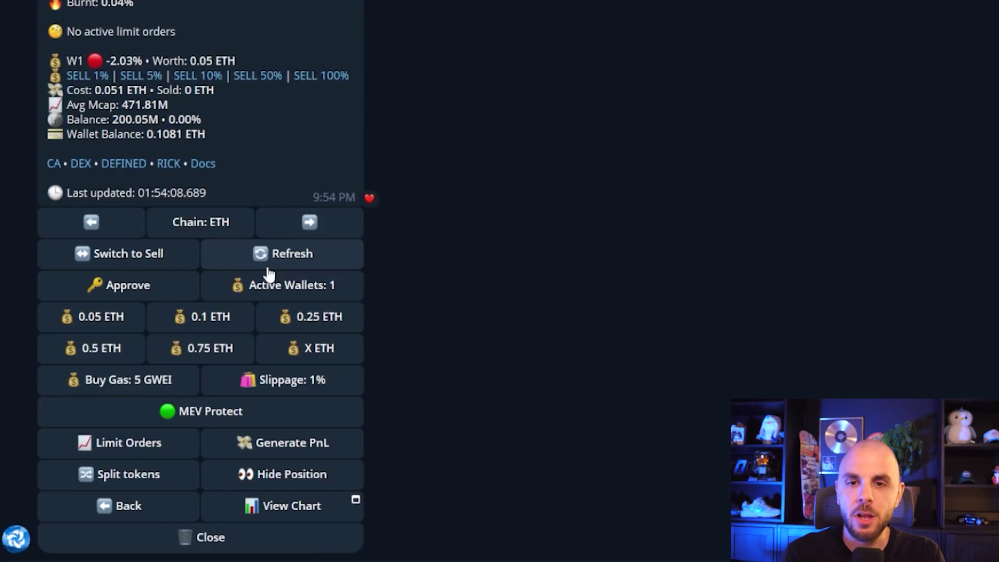
# List positions with /positions and cycle through the chains back to the ETH REKT position.
pyautogui.write('/')
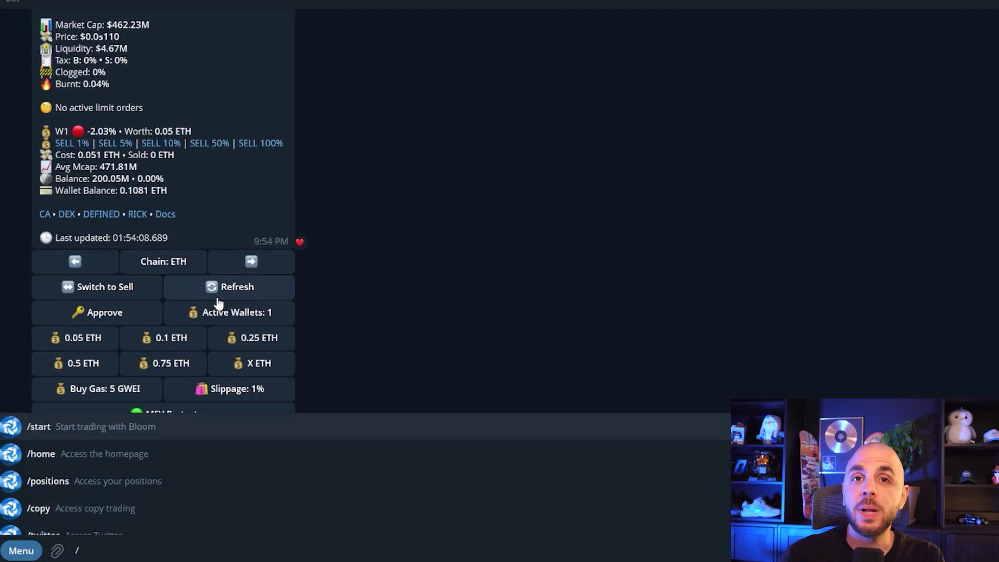
pyautogui.write('pos')
pyautogui.press('Return')
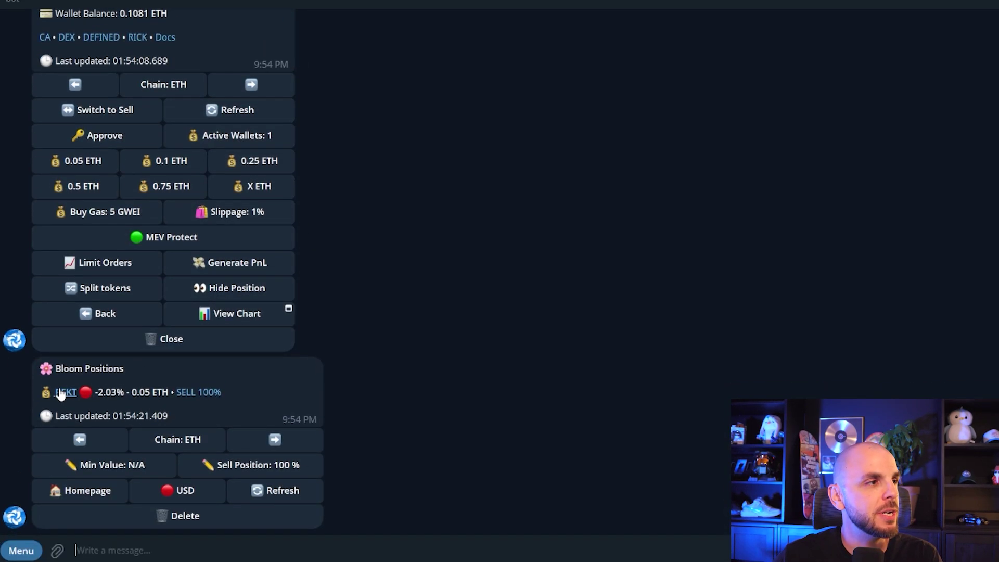
pyautogui.click(65, 392)
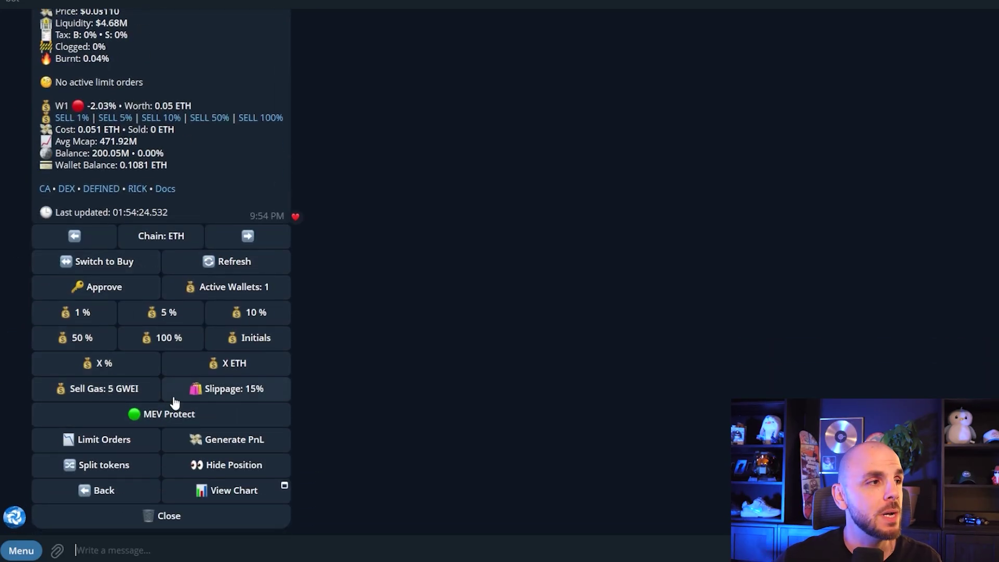
pyautogui.write('/positions')
pyautogui.press('Return')
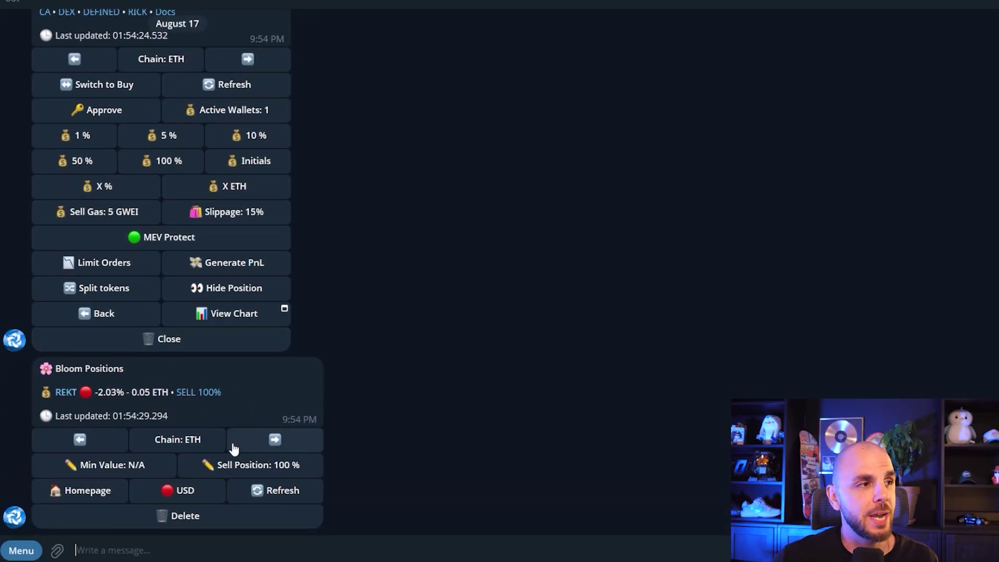
pyautogui.click(273, 440)
pyautogui.click(301, 445)
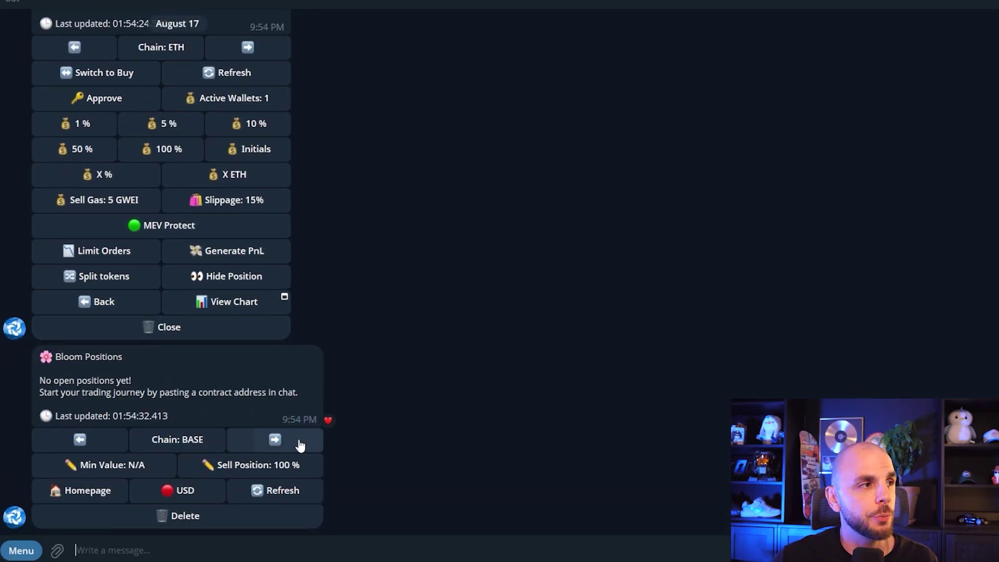
pyautogui.click(300, 443)
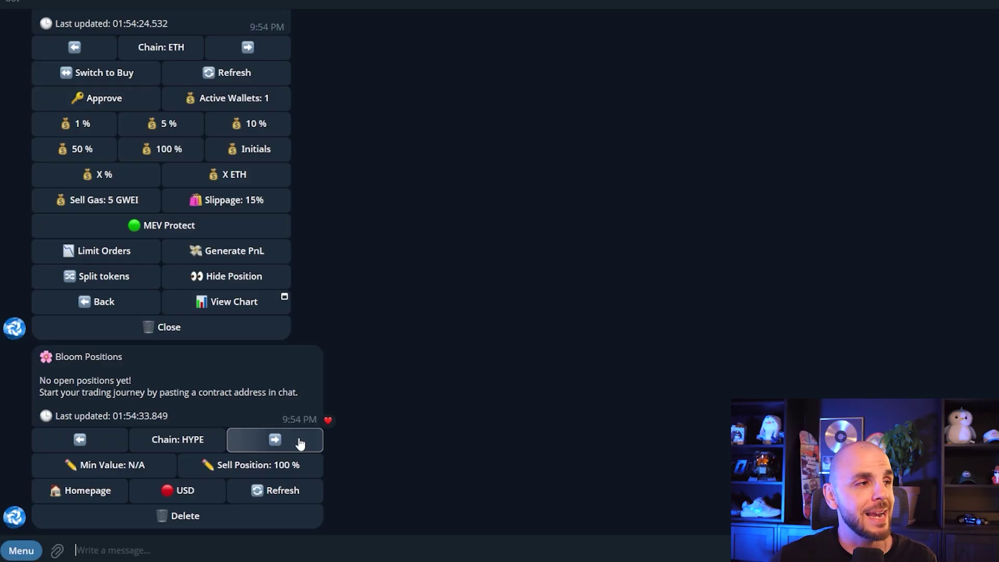
pyautogui.click(297, 441)
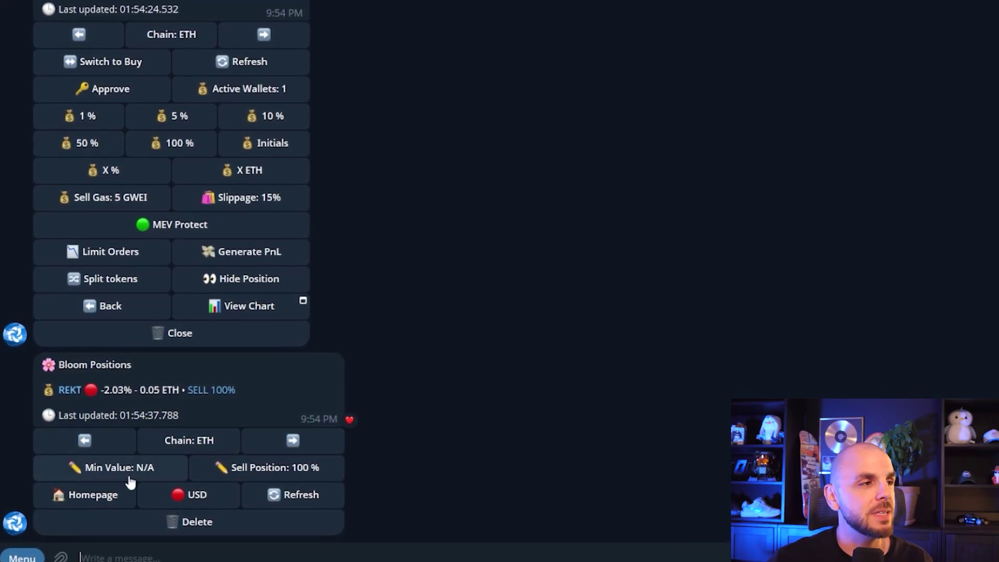
# Sell 100% of REKT and check with /positions that none remain.
pyautogui.click(73, 390)
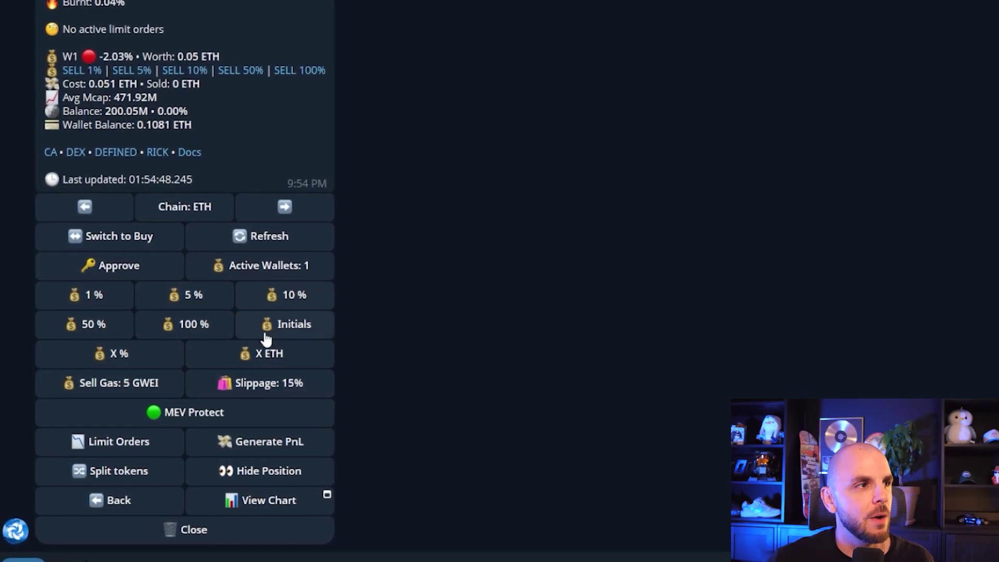
pyautogui.click(188, 326)
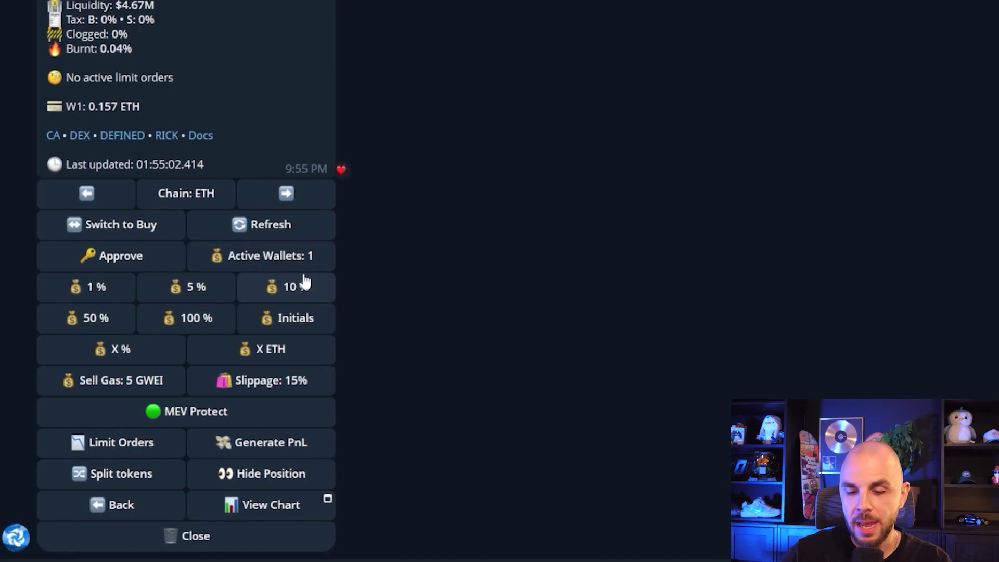
pyautogui.write('/positions')
pyautogui.press('Return')
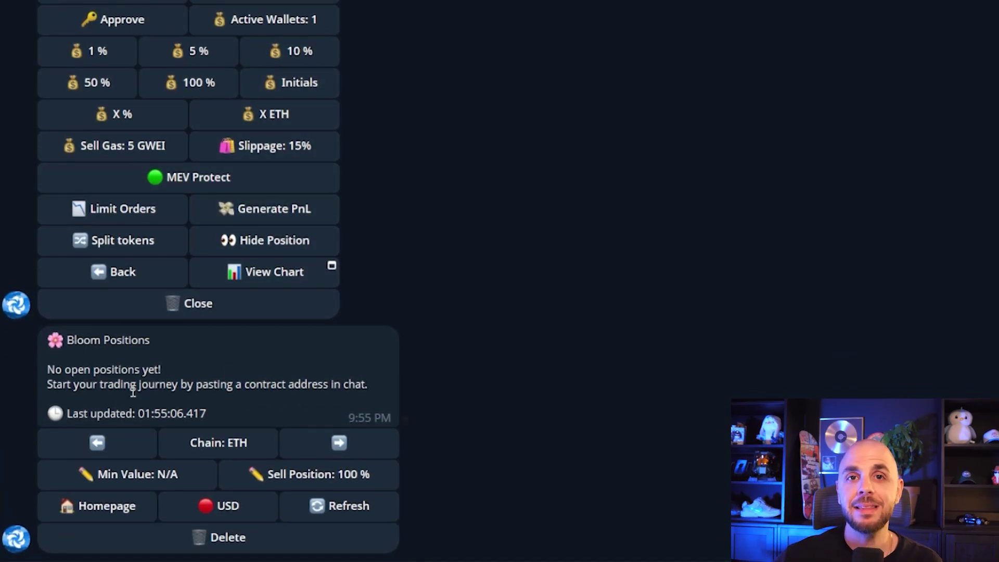
pyautogui.doubleClick(133, 391)
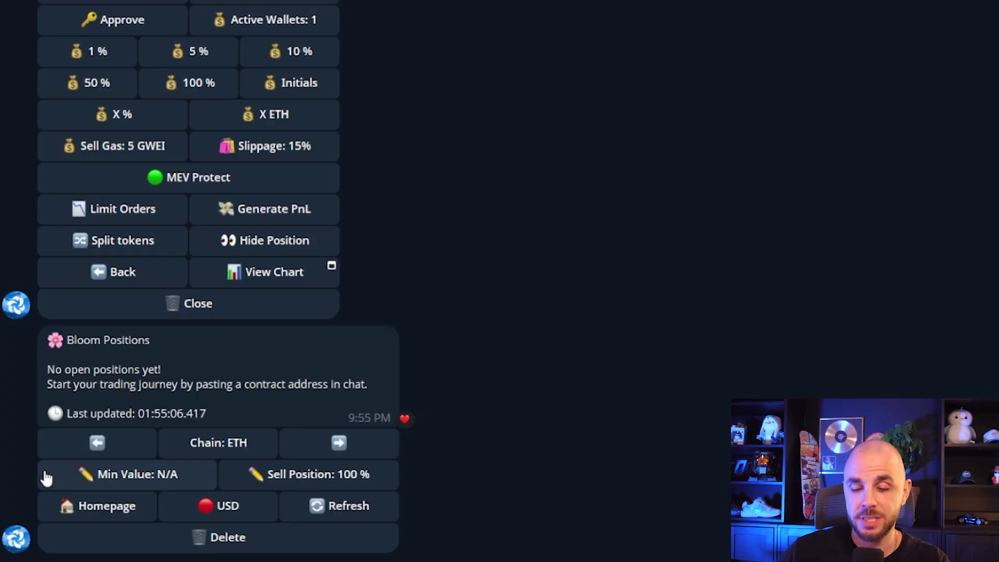
# Send /start, look at the AFK Mode and Copy Trade menus, then close Copy Trade.
pyautogui.write('/')
pyautogui.press('Return')
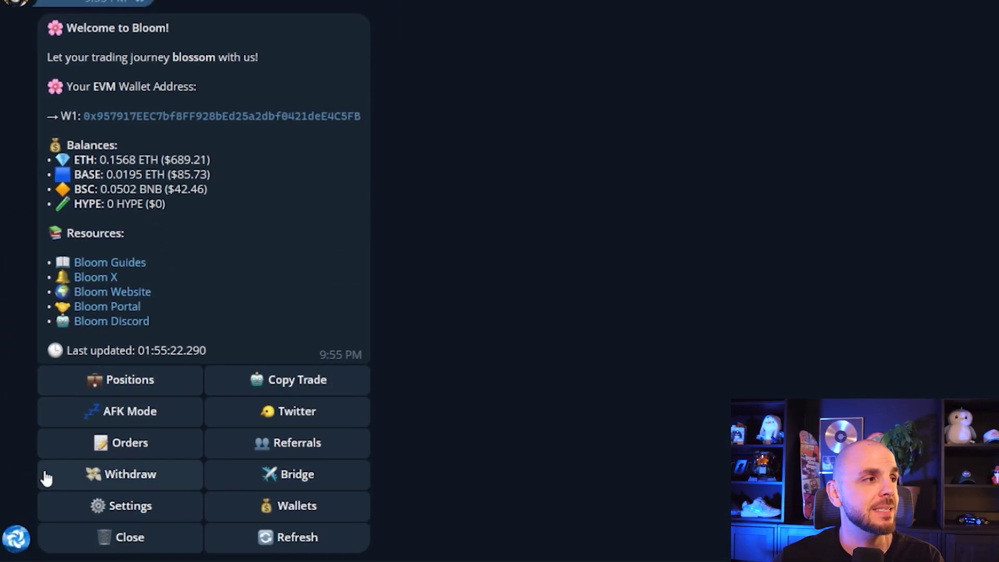
pyautogui.click(148, 411)
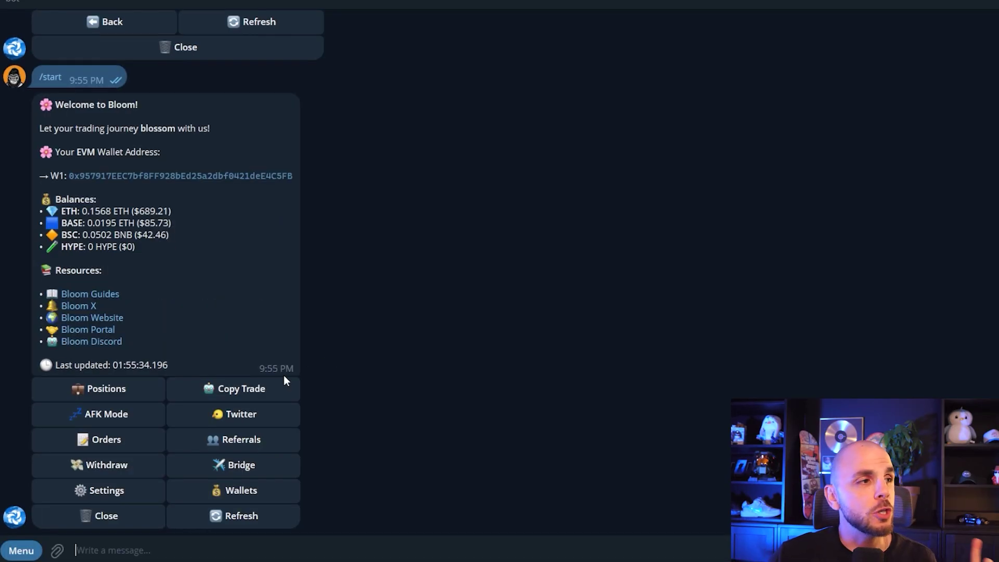
pyautogui.click(231, 392)
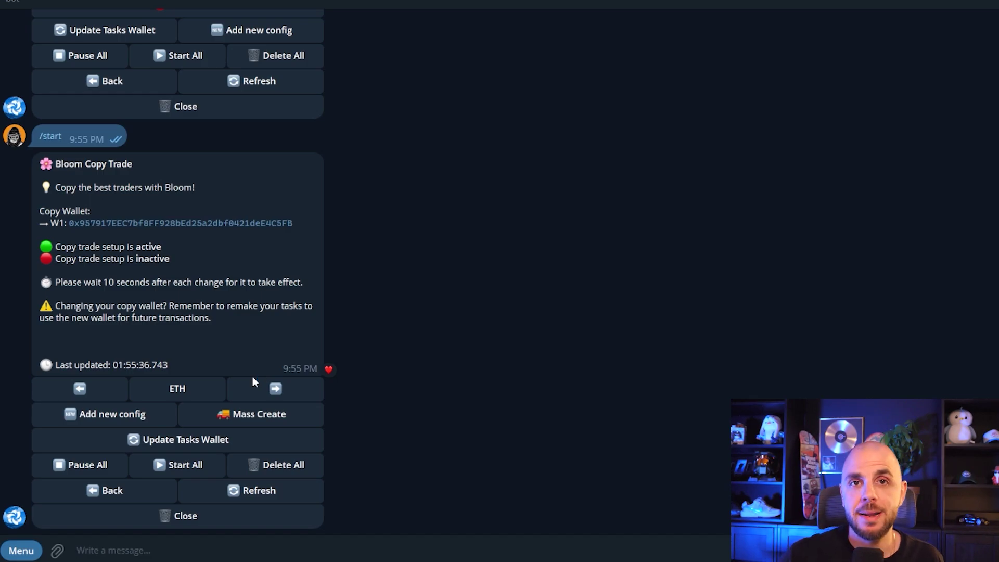
pyautogui.click(182, 515)
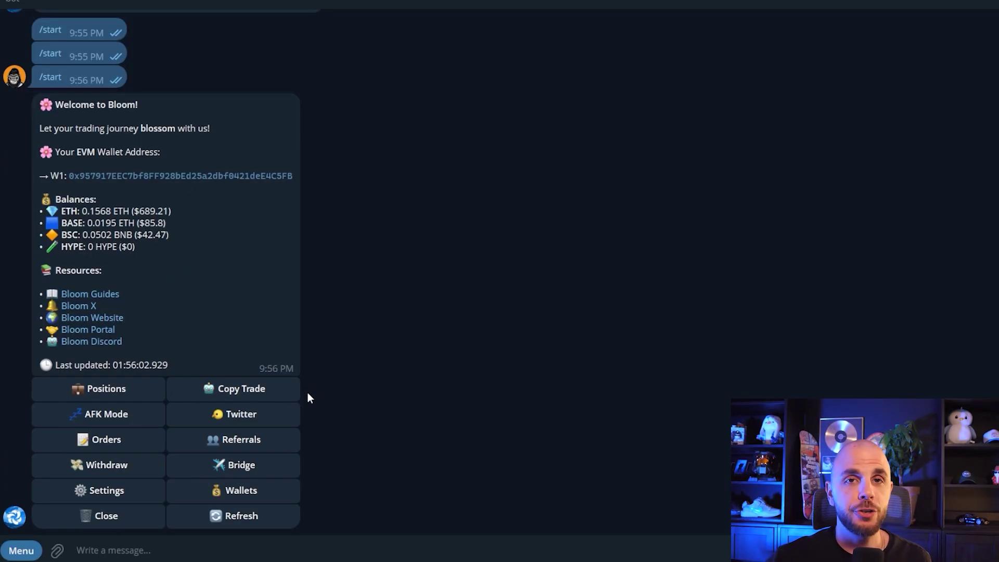
pyautogui.click(250, 421)
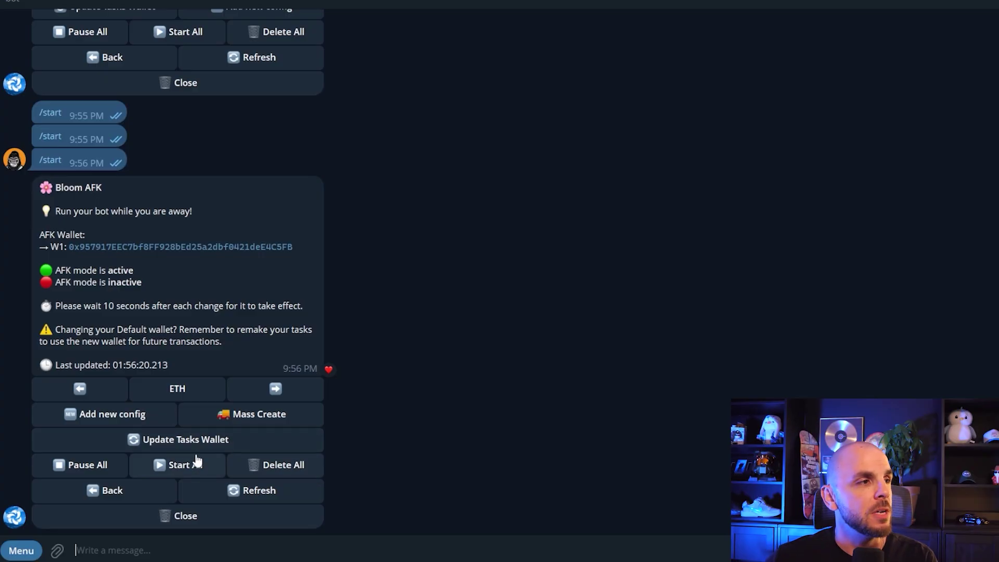
pyautogui.click(115, 420)
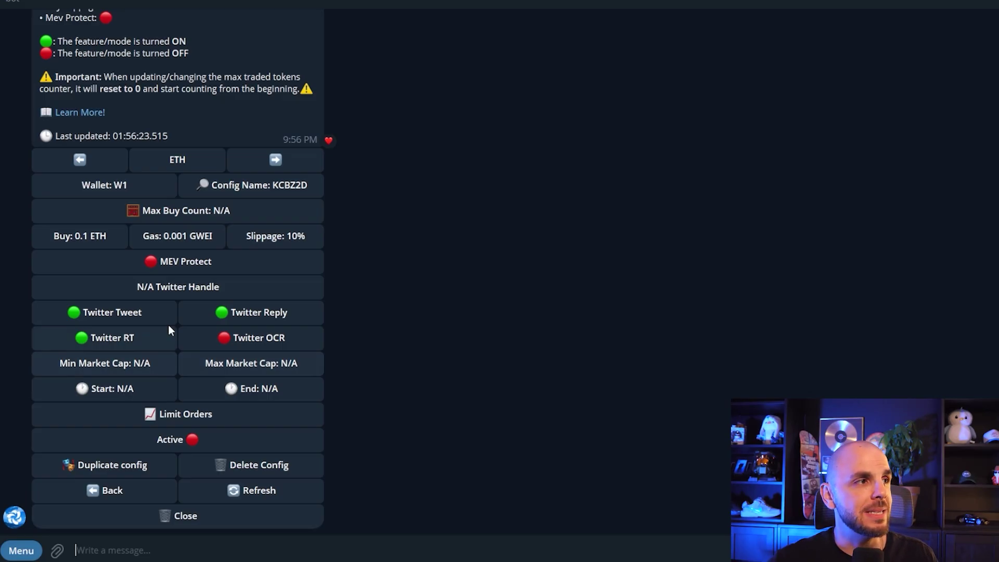
pyautogui.click(196, 287)
pyautogui.hotkey('ctrl', 'v')
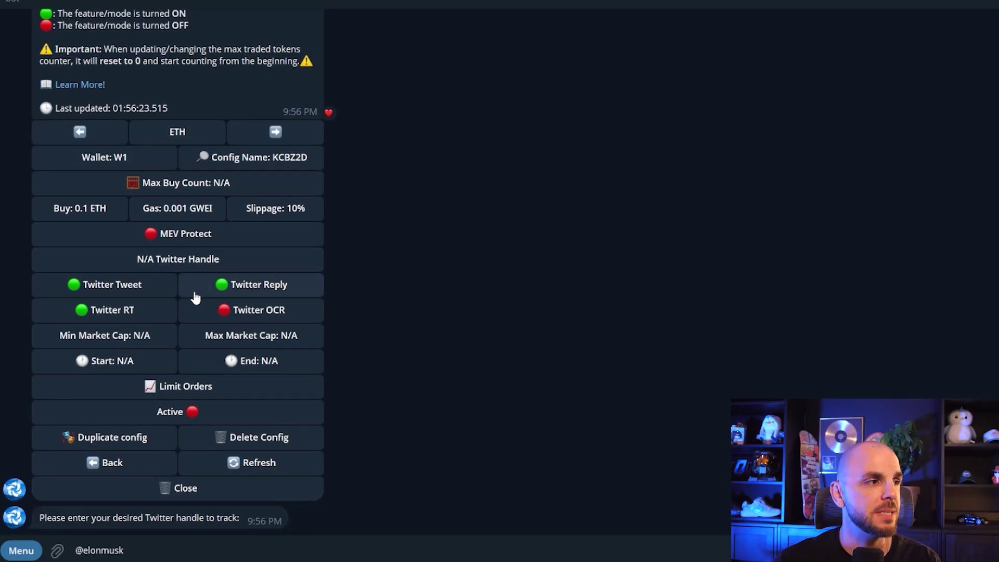
pyautogui.press('Return')
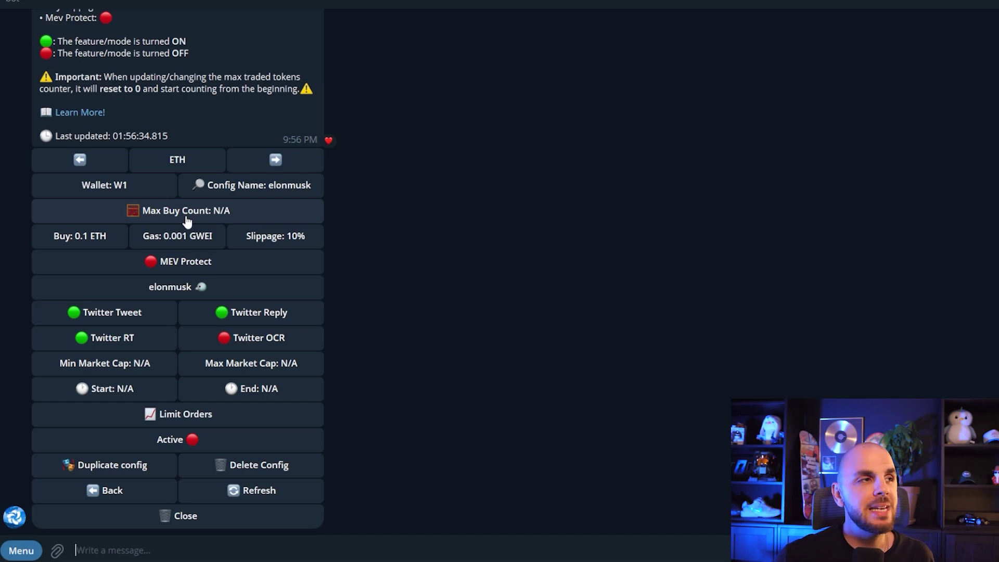
# Set Max Buy Count to 2, make the elonmusk config active, and close it.
pyautogui.click(187, 221)
pyautogui.write('2')
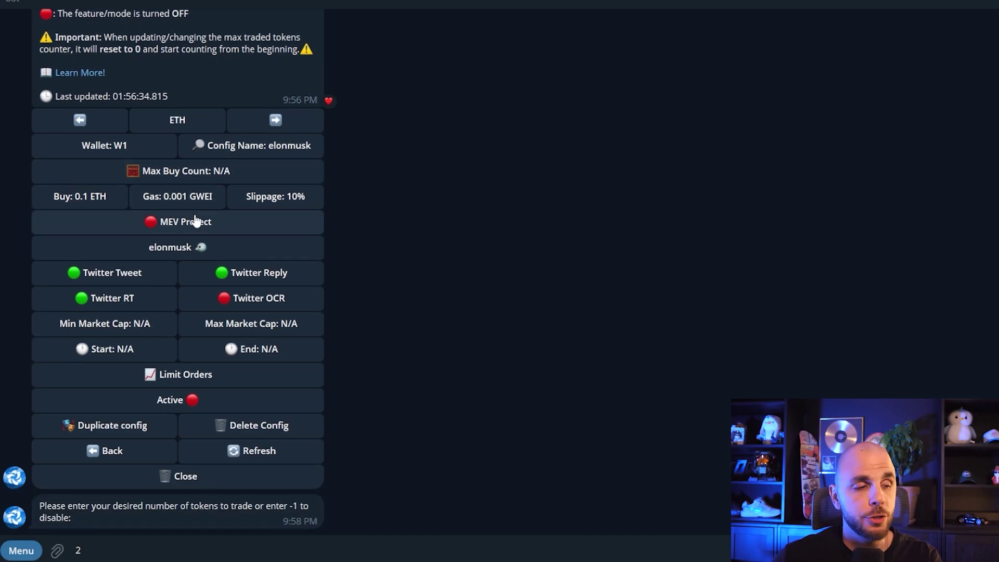
pyautogui.press('Return')
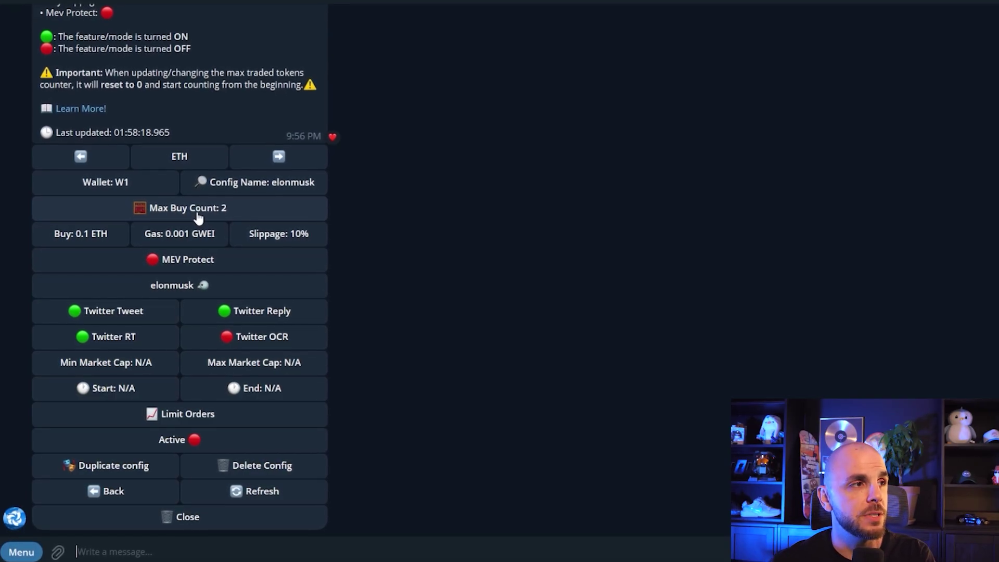
pyautogui.click(192, 440)
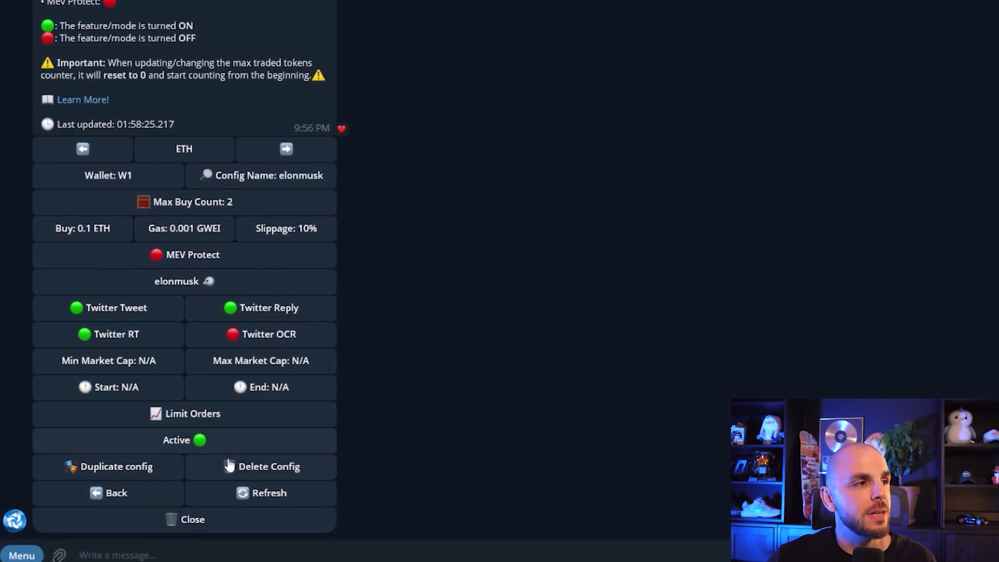
pyautogui.click(204, 521)
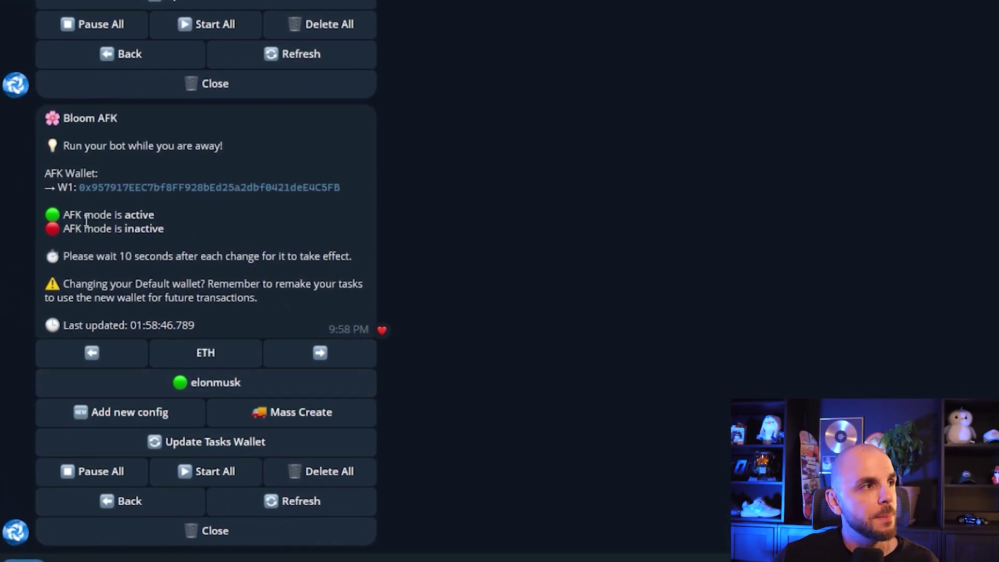
# Highlight the active/inactive explanations and switch the elonmusk config to inactive.
pyautogui.moveTo(159, 214); pyautogui.dragTo(65, 222)
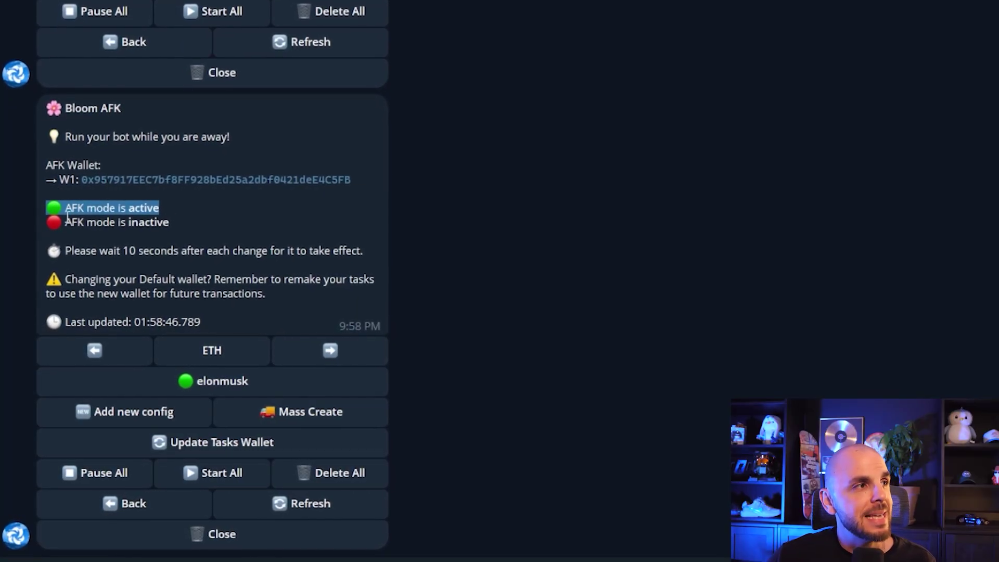
pyautogui.moveTo(171, 222); pyautogui.dragTo(48, 223)
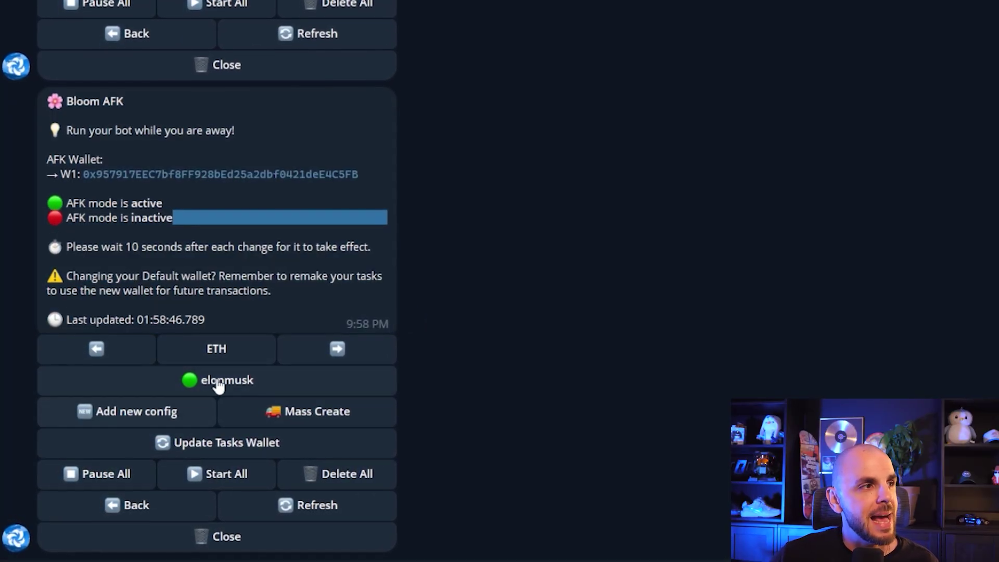
pyautogui.click(218, 386)
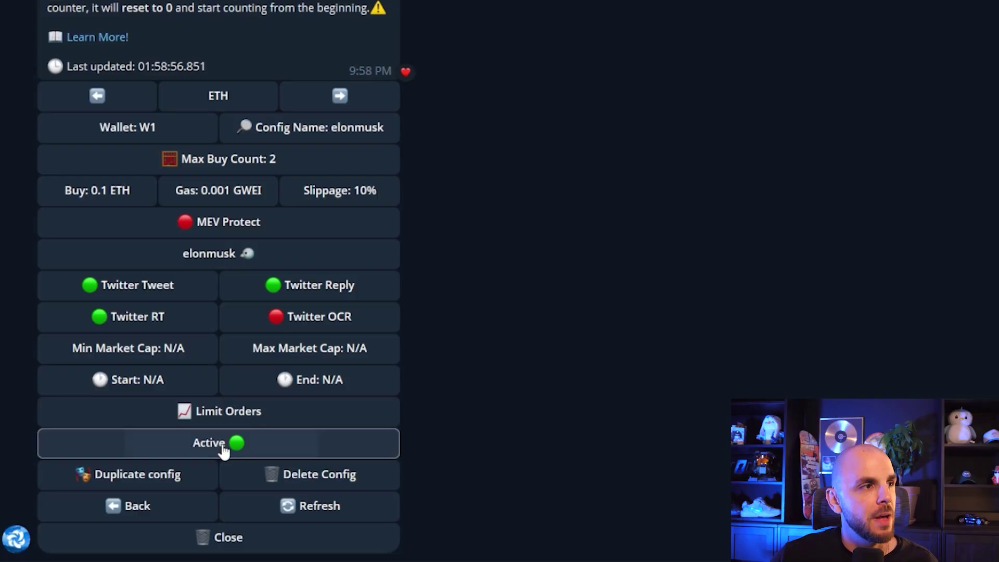
pyautogui.click(224, 451)
pyautogui.click(164, 514)
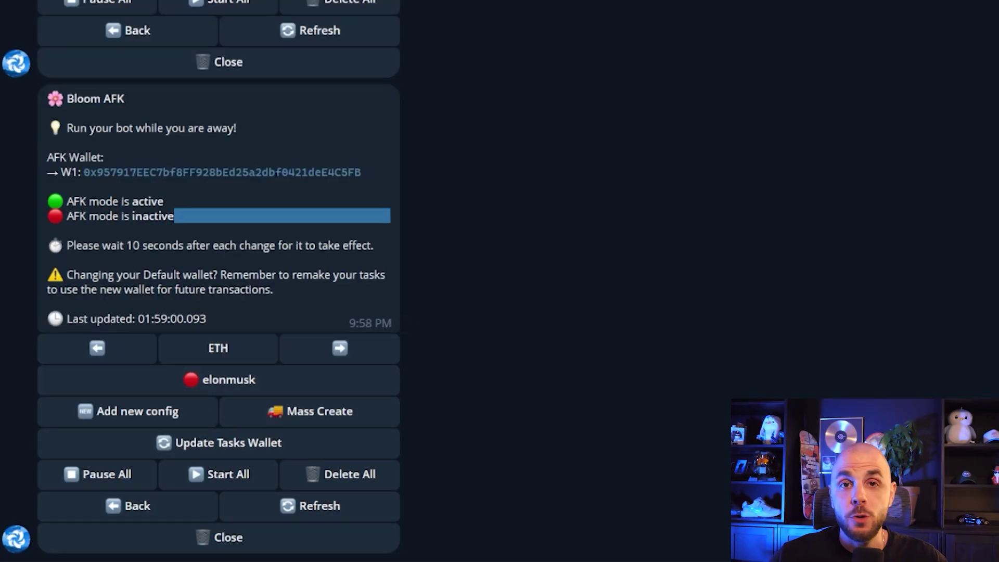
# Delete all AFK tasks with confirmation, then begin typing the /ref command.
pyautogui.click(333, 477)
pyautogui.click(301, 536)
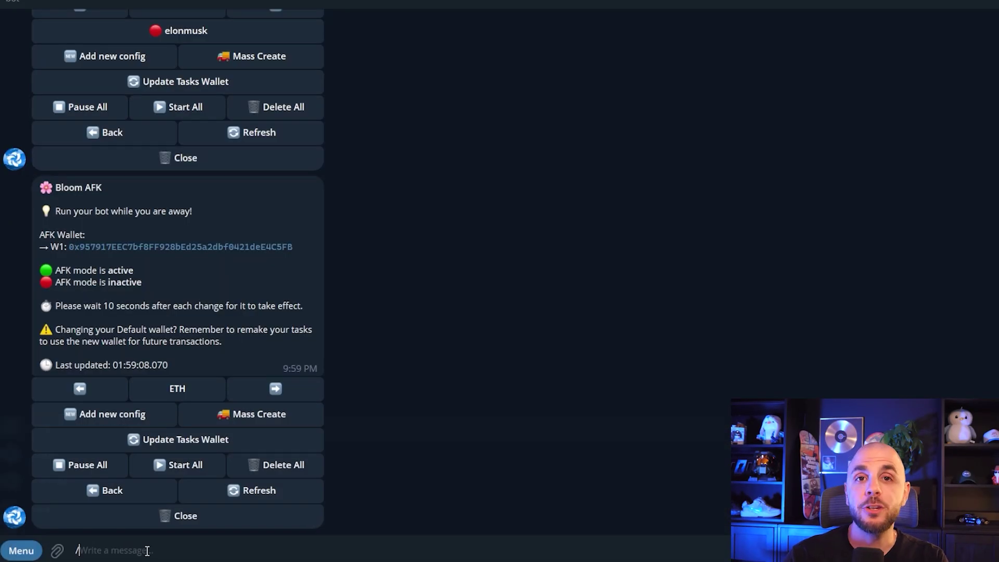
pyautogui.write('/ref')
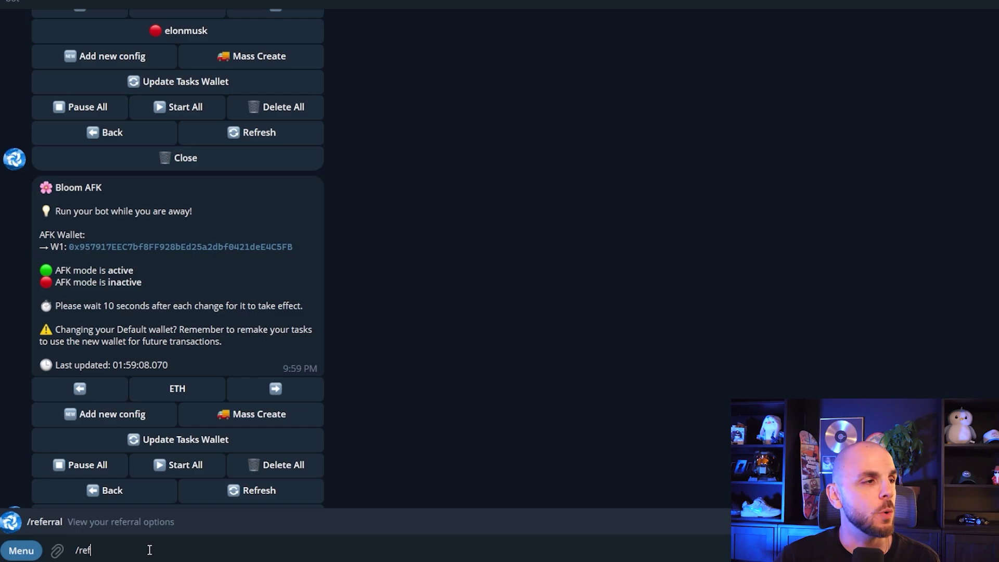
# Send /referral to the Bloom bot and copy the personal referral link from the Referral Program panel.
pyautogui.press('Return')
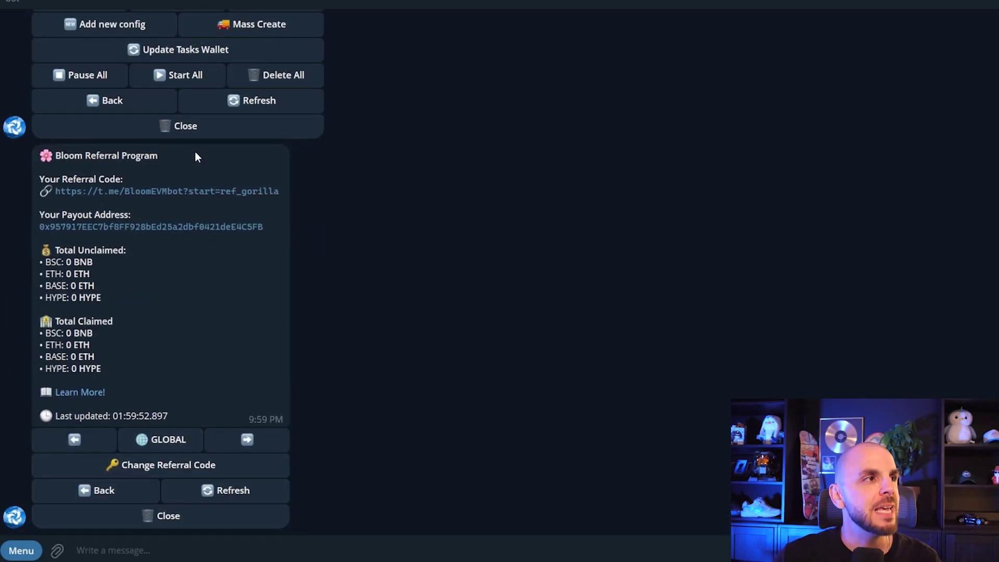
pyautogui.scroll(1, 188, 195)
pyautogui.click(188, 233)
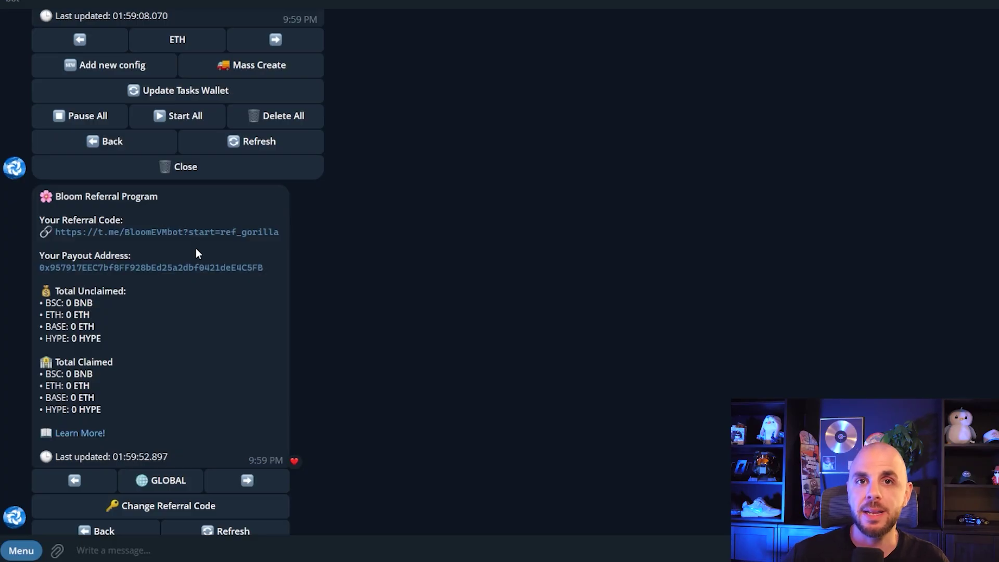
pyautogui.scroll(-1, 286, 285)
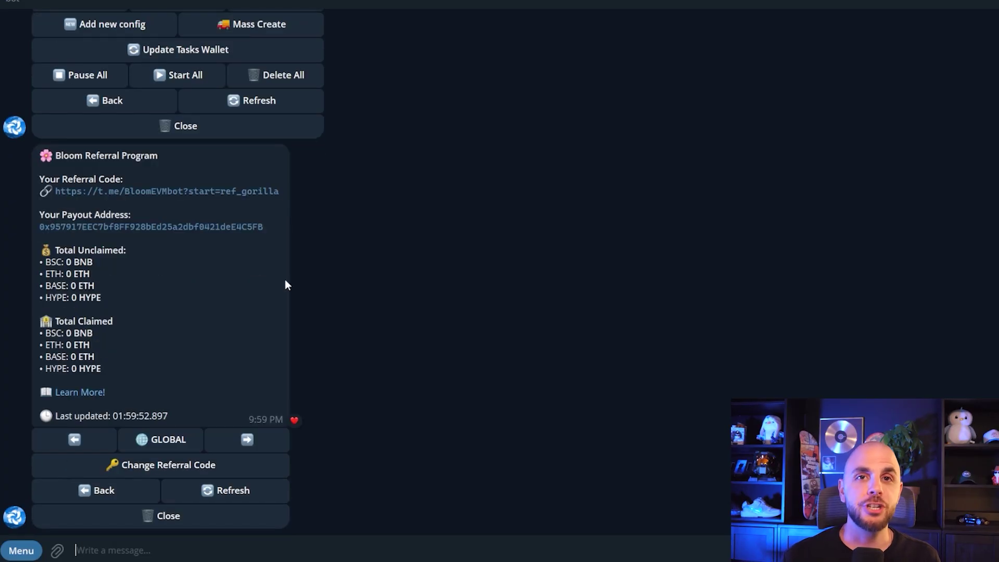